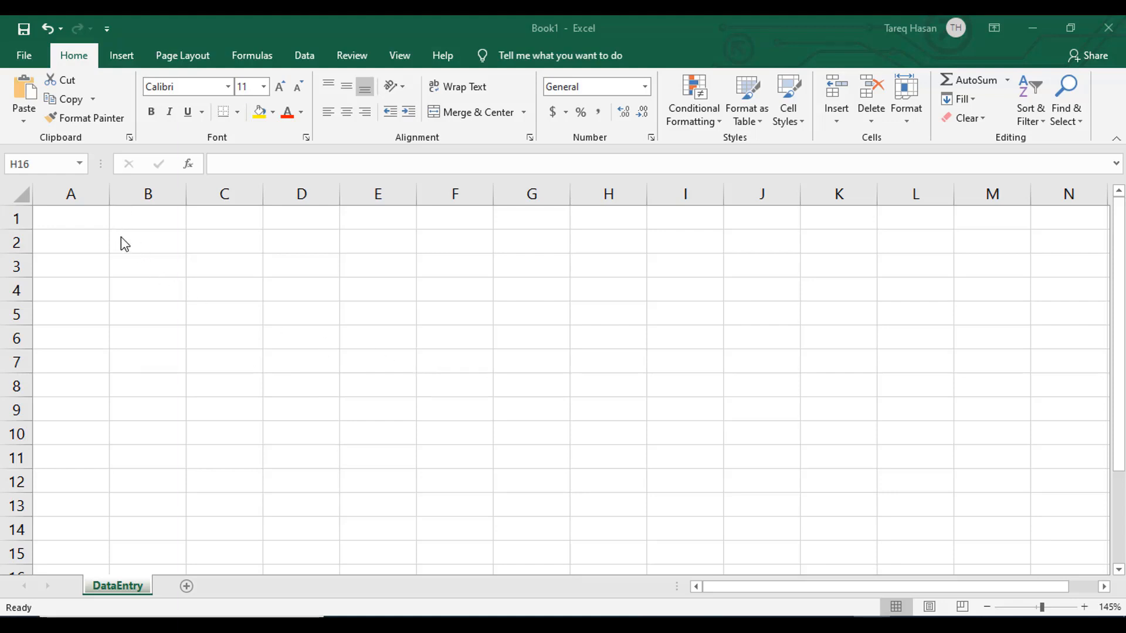
- Select individual cells across the blank DataEntry sheet, such as B2 and E4, finishing on cell A1
click(153, 248)
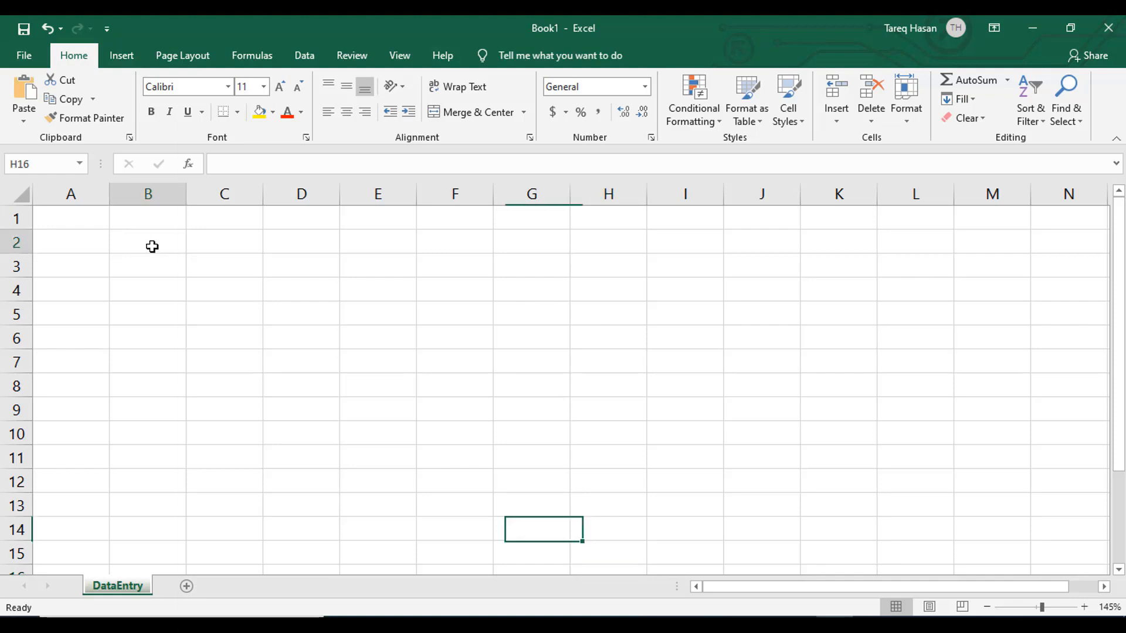
click(83, 219)
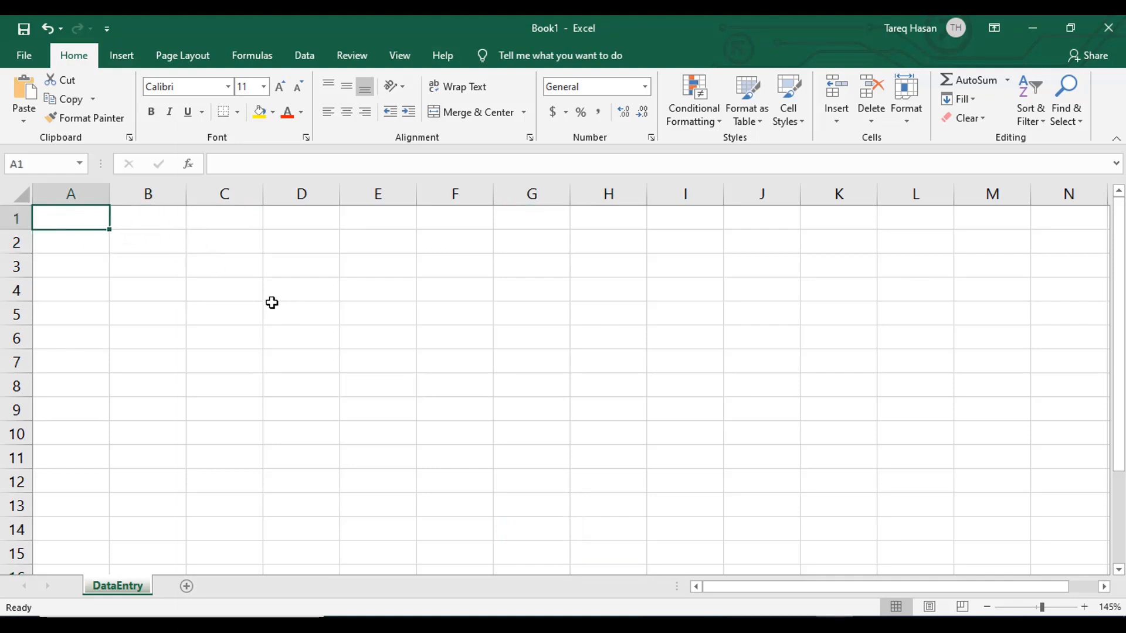
drag(273, 303, 267, 297)
click(68, 222)
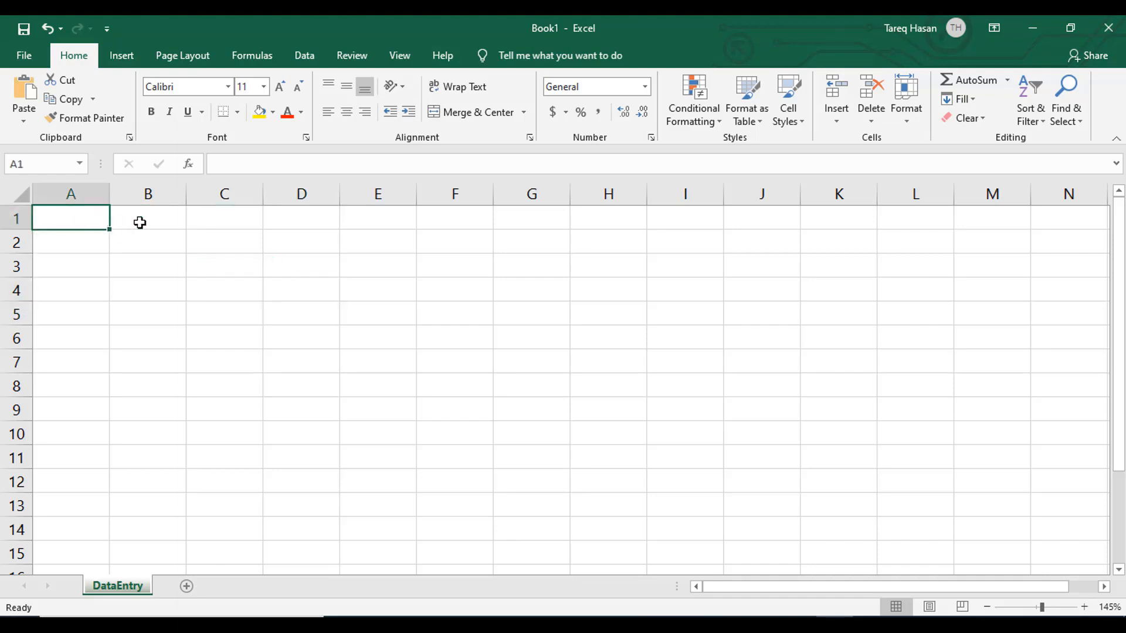
click(170, 225)
click(206, 240)
click(256, 279)
click(343, 287)
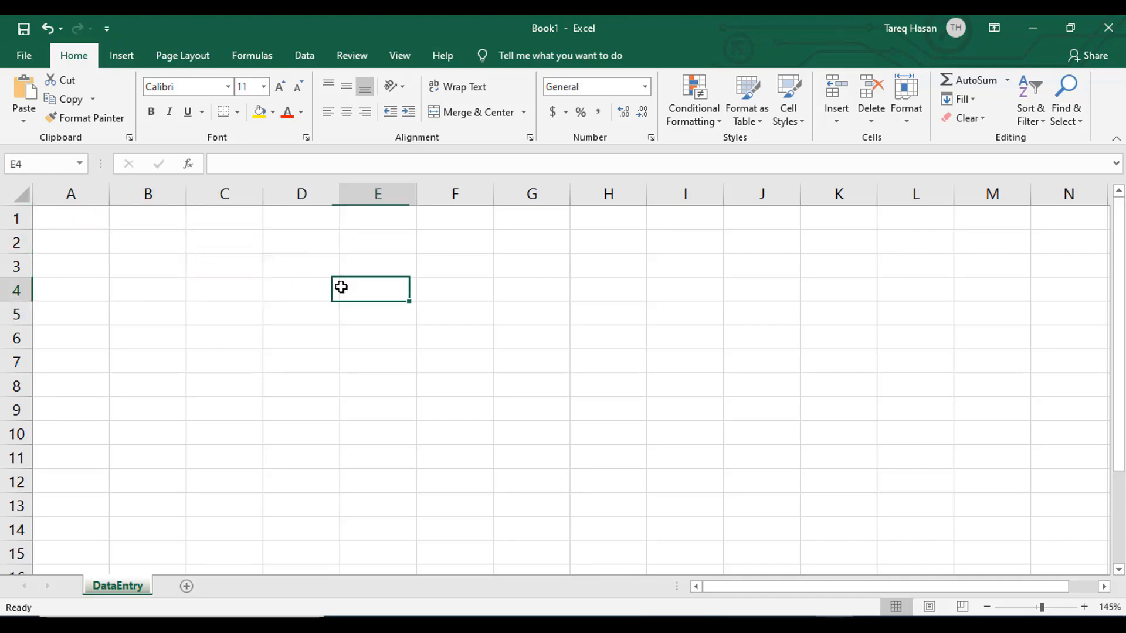
click(319, 269)
click(59, 214)
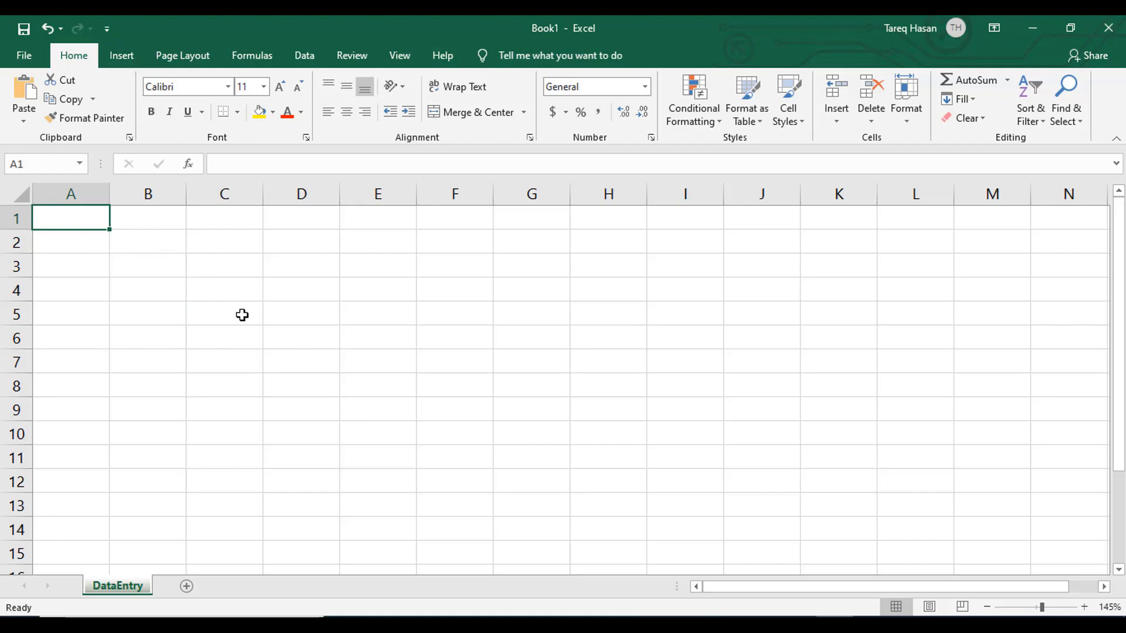
- Move the active cell forward one column at a time along row 1, from A1 to K1
key(Tab)
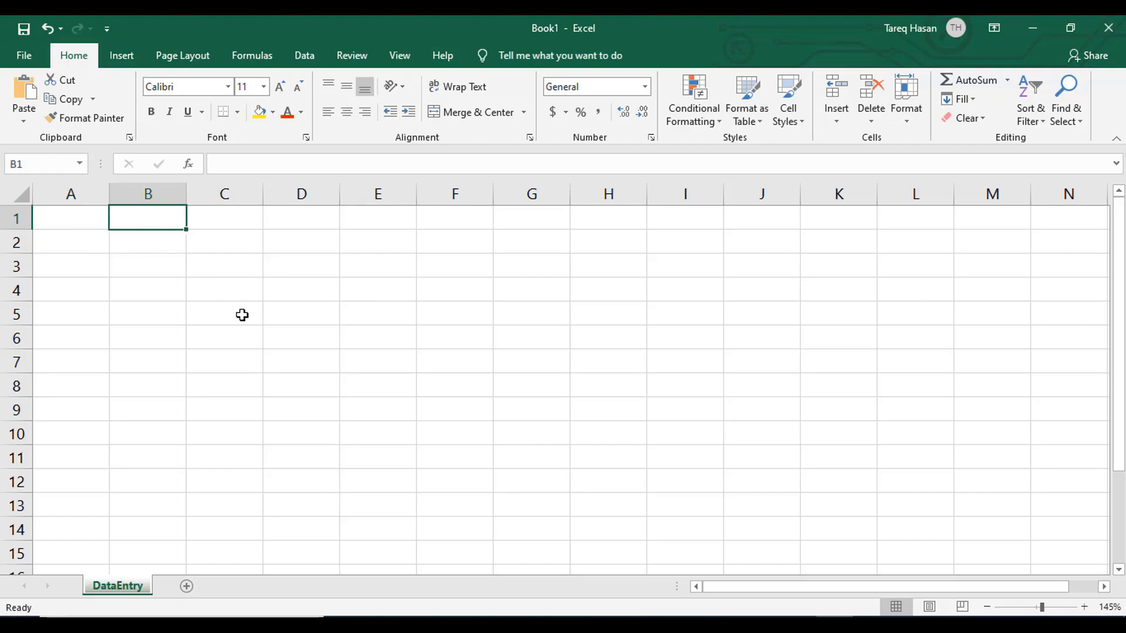
key(Tab)
key(Tab)
key(Tab)
key(Tab)
key(Tab)
key(Tab)
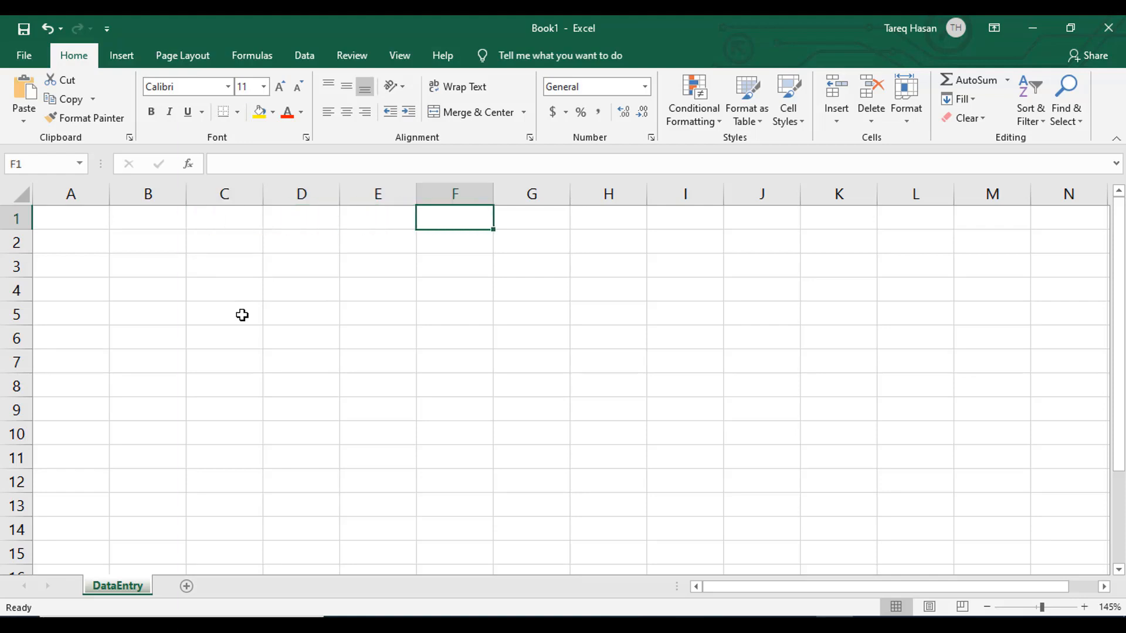
key(Tab)
key(Tab)
key(Tab)
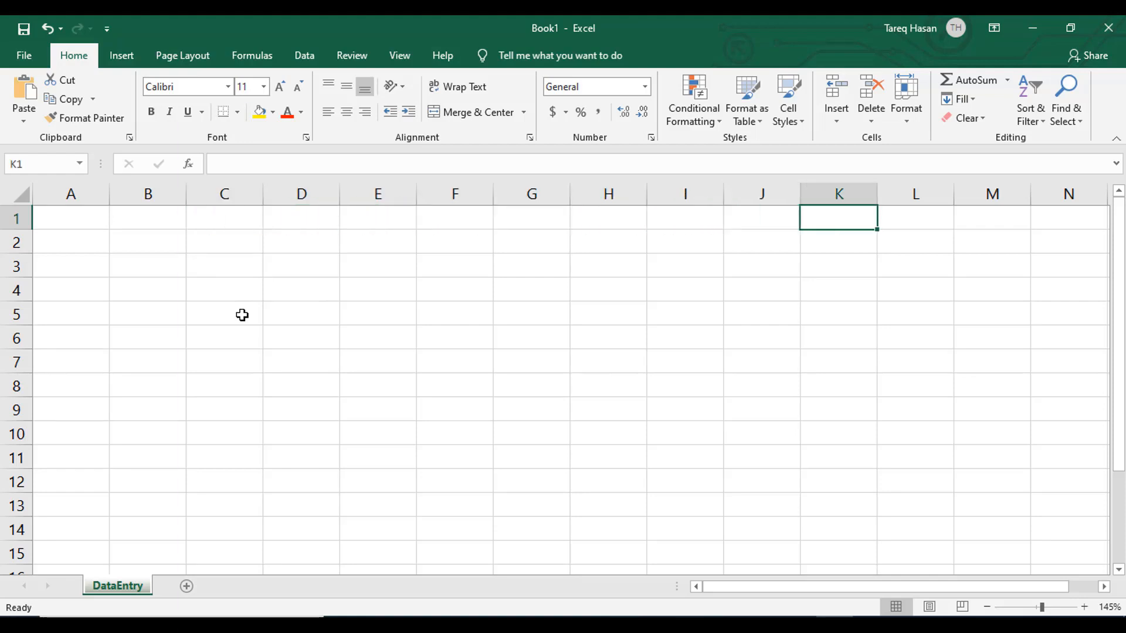
- Move the active cell backward along row 1, one column at a time, to B1
key(shift+Tab)
key(shift+Tab)
key(shift+Tab)
key(shift+Tab)
key(shift+Tab)
key(shift+Tab)
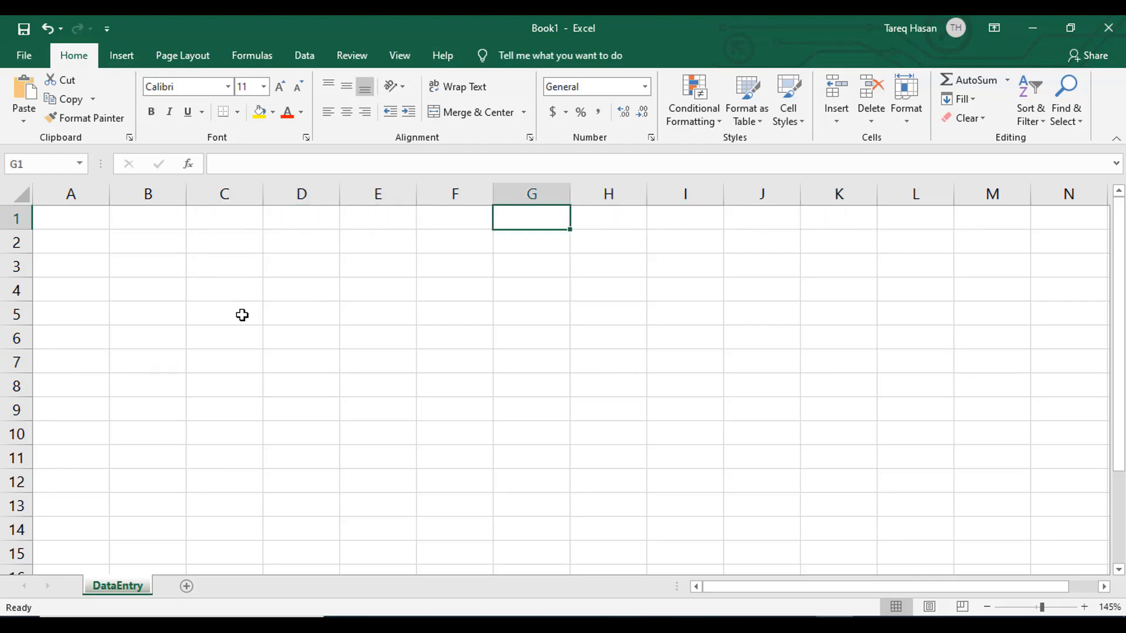
key(shift+Tab)
key(shift+Tab)
key(shift+Tab)
key(shift+Tab)
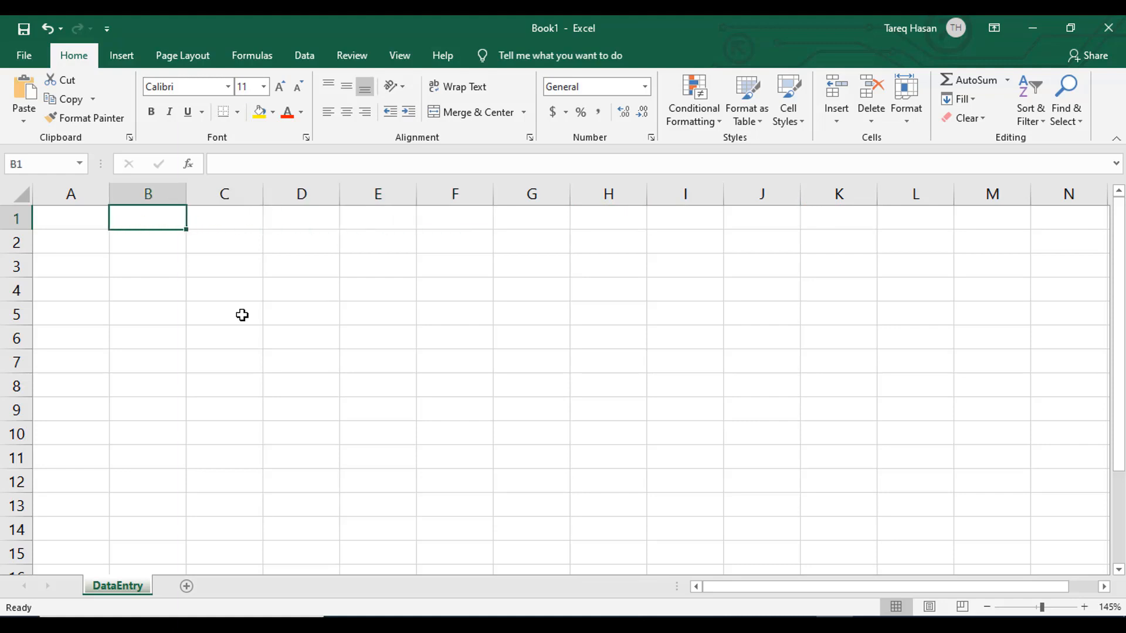
- Move the active cell forward along row 1, one column at a time, to N1
key(Tab)
key(Tab)
key(Tab)
key(Tab)
key(Tab)
key(Tab)
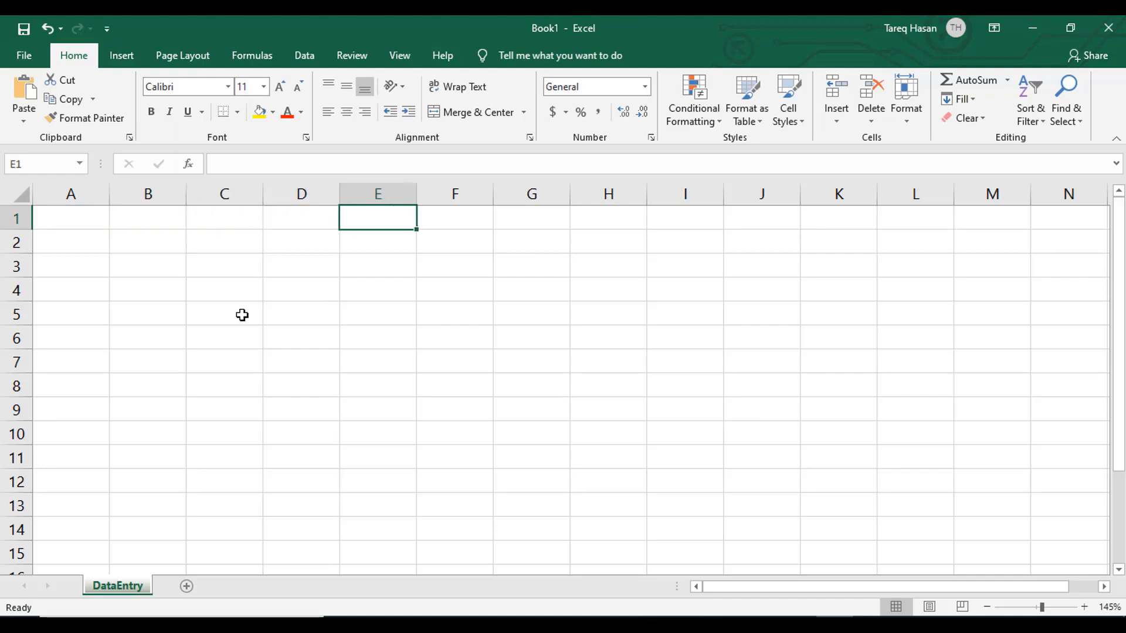
key(Tab)
key(Tab)
key(Tab)
key(Tab)
key(Tab)
key(Tab)
key(Tab)
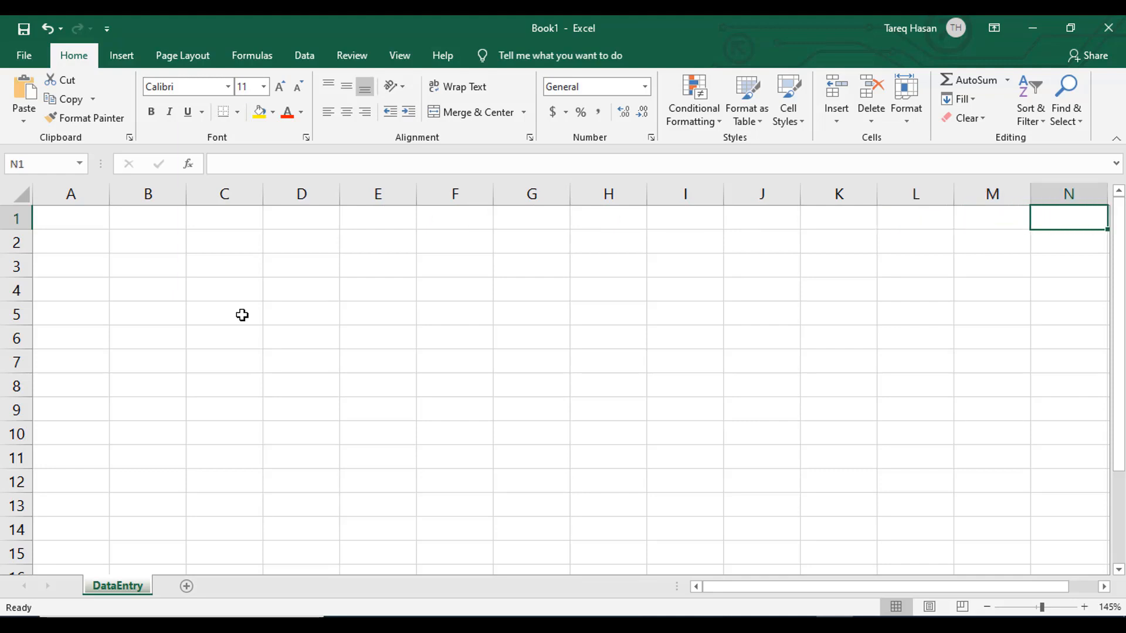
- Move the active cell backward along row 1 from N1 to C1
key(shift+Tab)
key(shift+Tab)
key(shift+Tab)
key(shift+Tab)
key(shift+Tab)
key(shift+Tab)
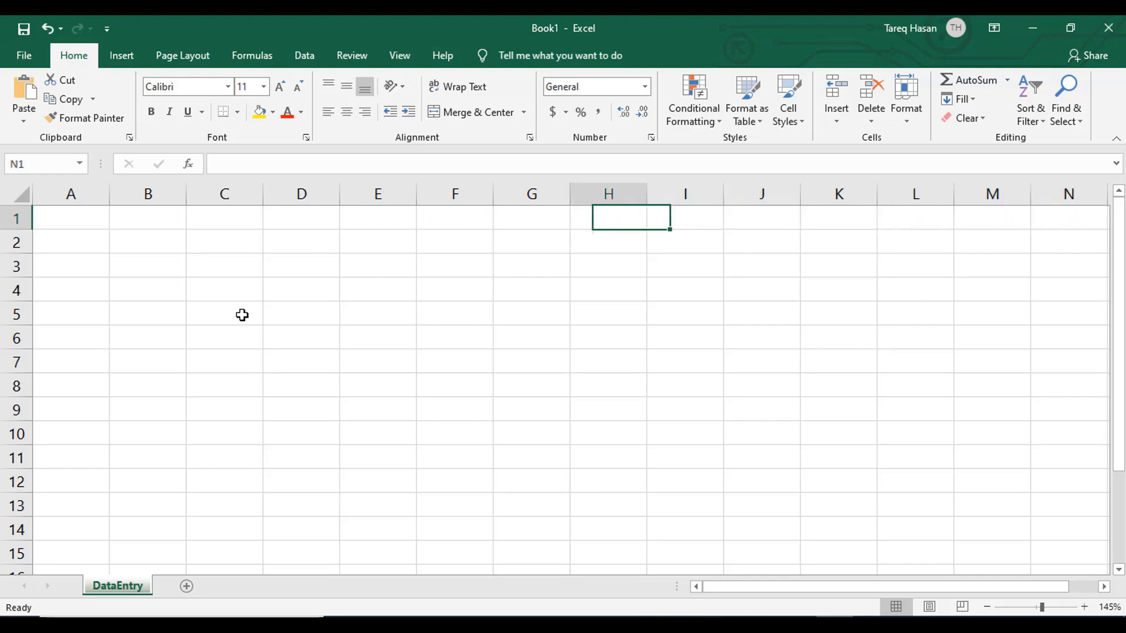
key(shift+Tab)
key(shift+Tab)
key(shift+Tab)
key(shift+Tab)
key(shift+Tab)
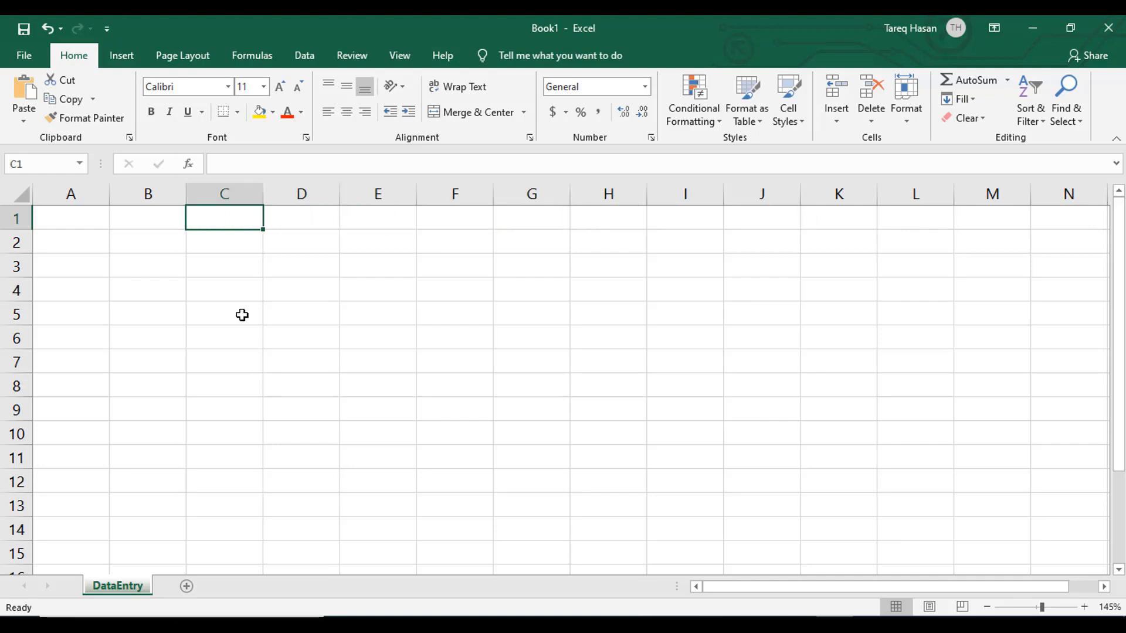
- Move the active cell forward along row 1, past column Z, to cell AE1
key(Tab)
key(Tab)
key(Tab)
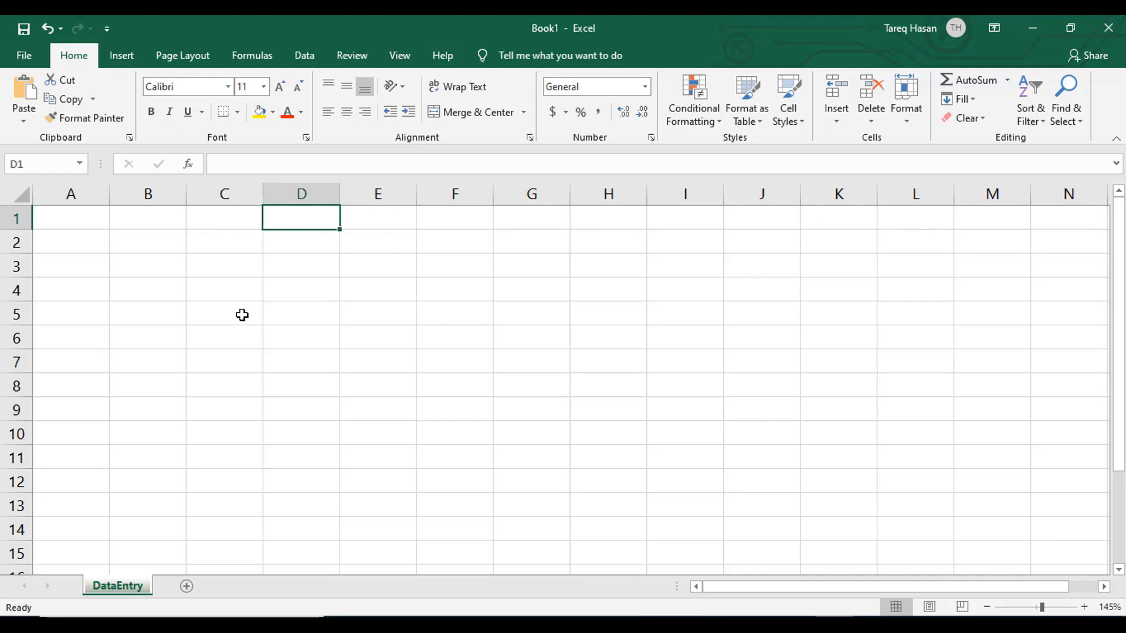
key(Tab)
key(Tab)
key(Tab)
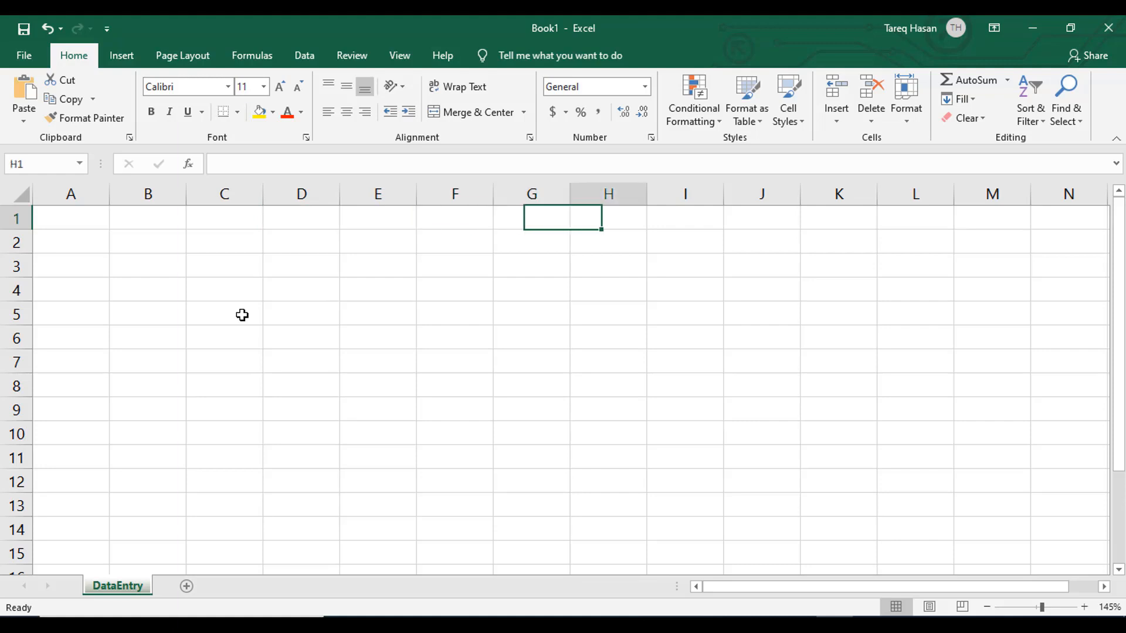
key(Tab)
key(Tab)
key(Tab)
key(Tab)
key(Tab)
key(Tab)
key(Tab)
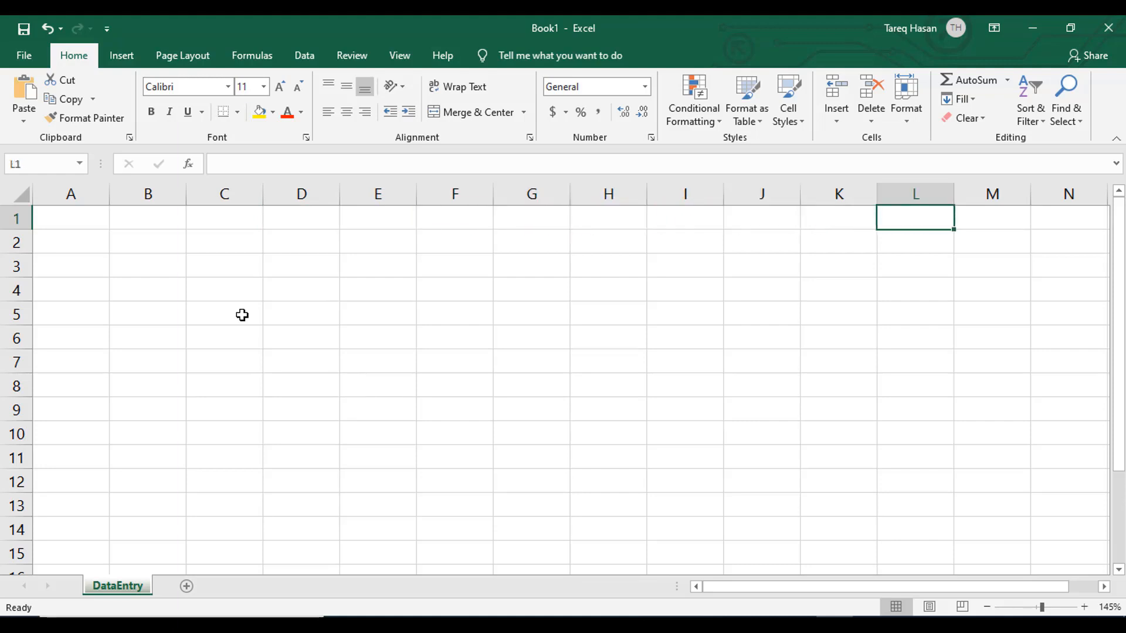
key(Tab)
key(Tab)
key(Tab)
key(Tab)
key(Tab)
key(Tab)
key(Tab)
key(Tab)
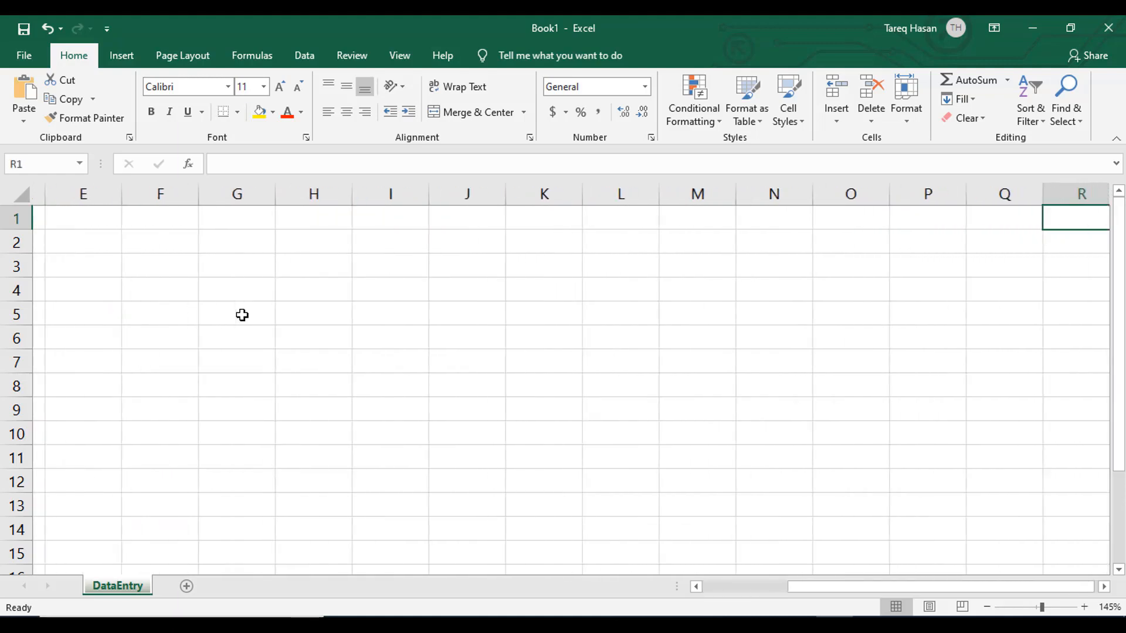
key(Tab)
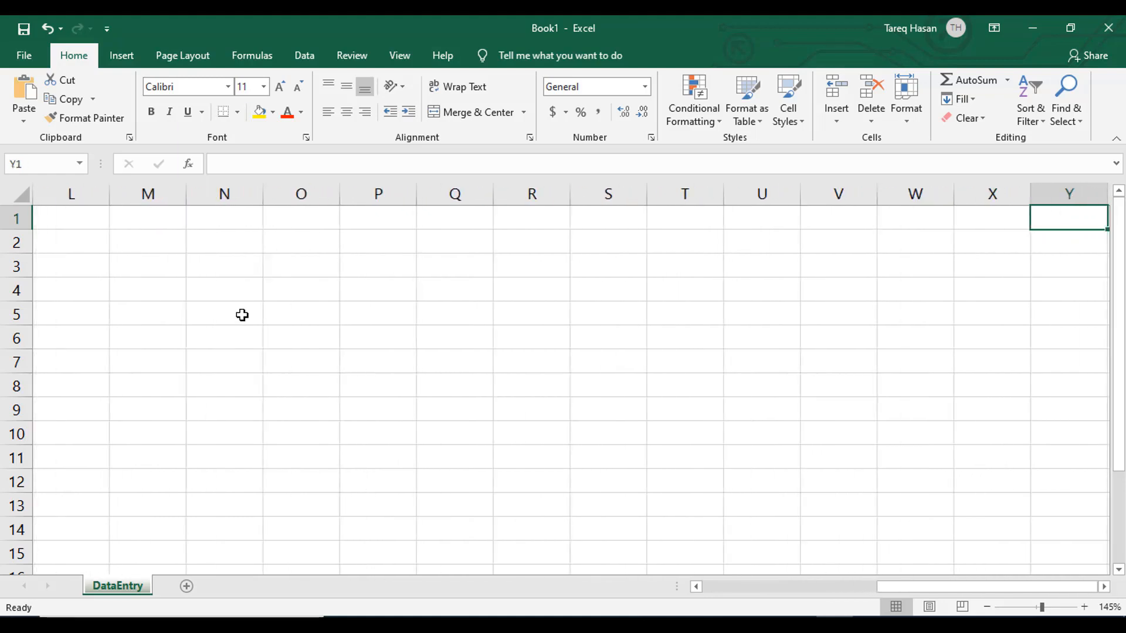
key(Tab)
key(Tab)
key(Tab)
key(Tab)
key(Tab)
key(Tab)
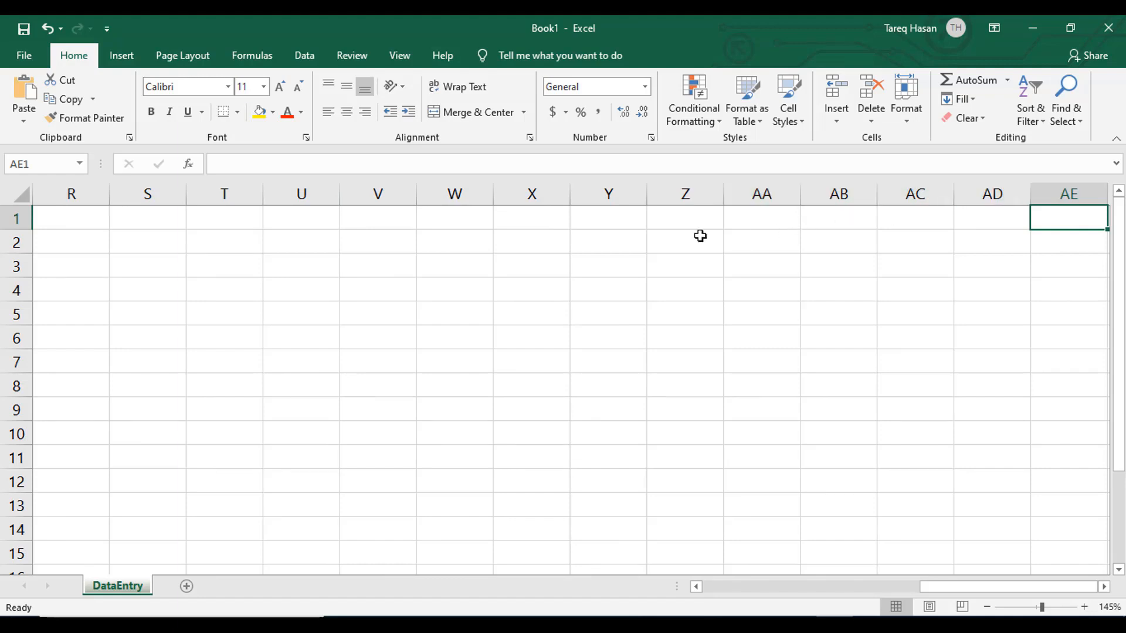
- Move the active cell onward to AL1 and jump to the last column of row 1, XFD1
key(Right)
key(Right)
key(Right)
key(Right)
key(Right)
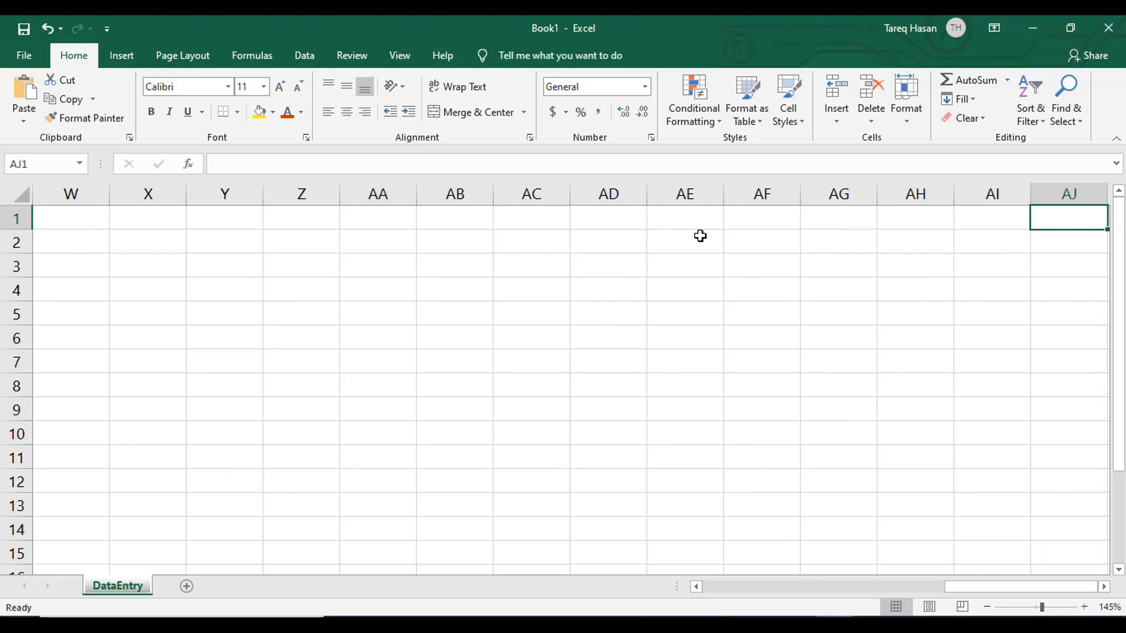
key(Right)
key(Right)
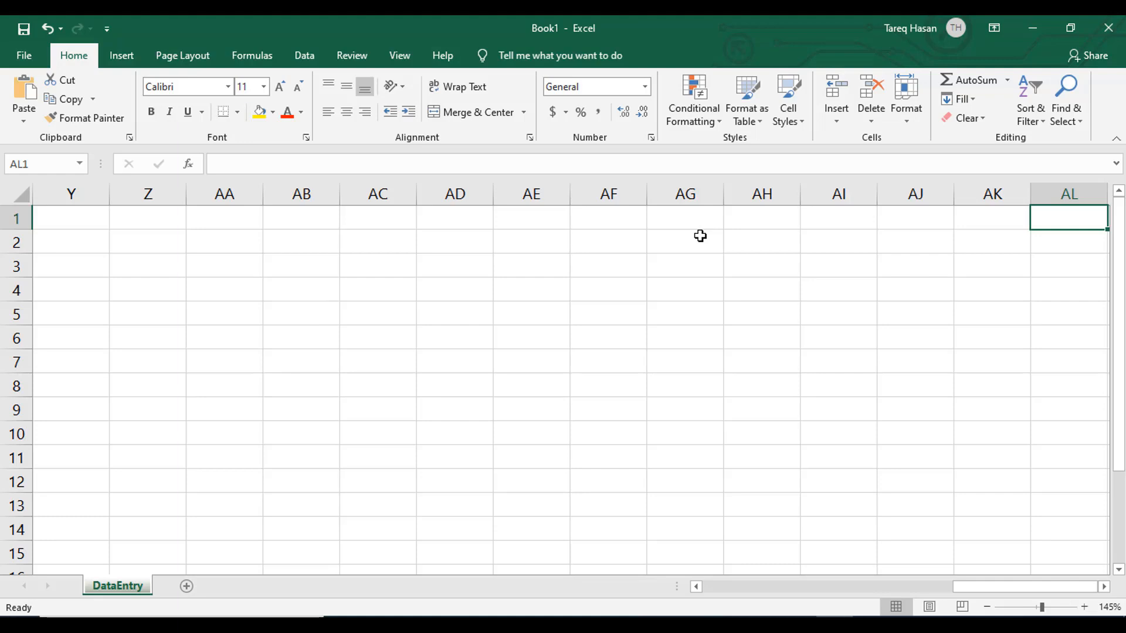
key(ctrl+Right)
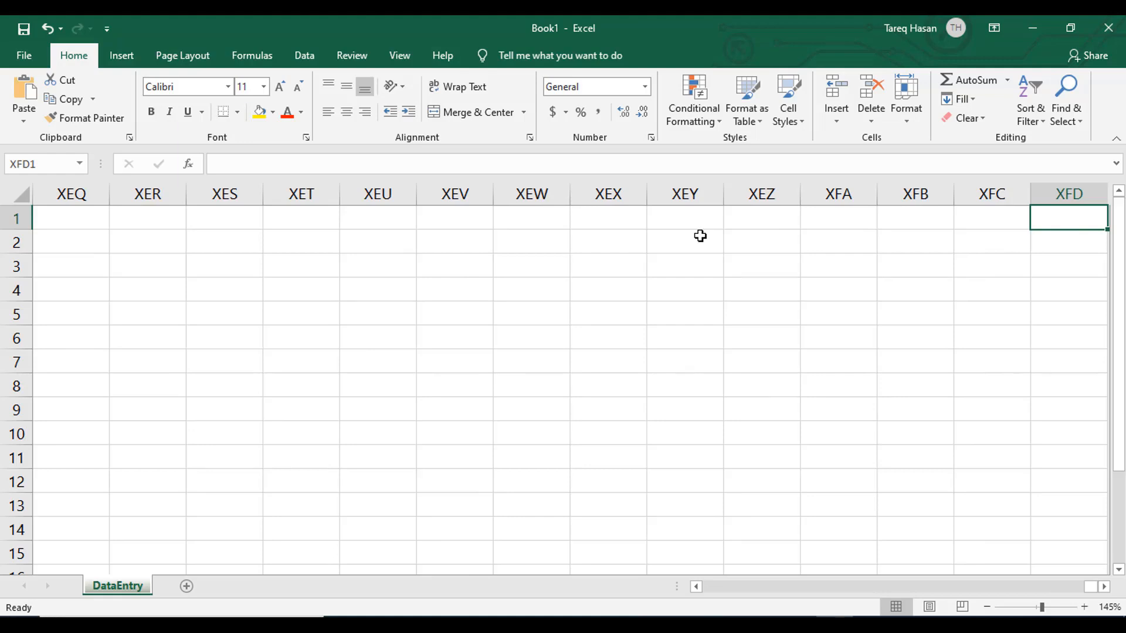
- Jump back to cell A1 and move down column A, one row at a time, to A10
key(ctrl+Left)
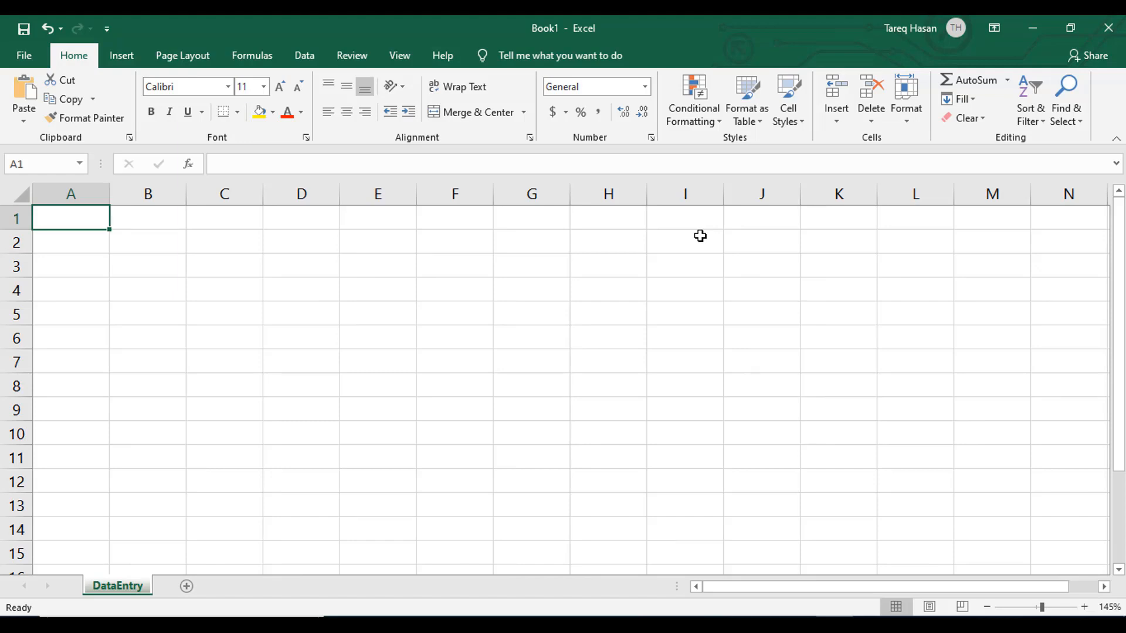
key(Down)
key(Down)
key(Down)
key(Down)
key(Down)
key(Down)
key(Down)
key(Down)
key(Down)
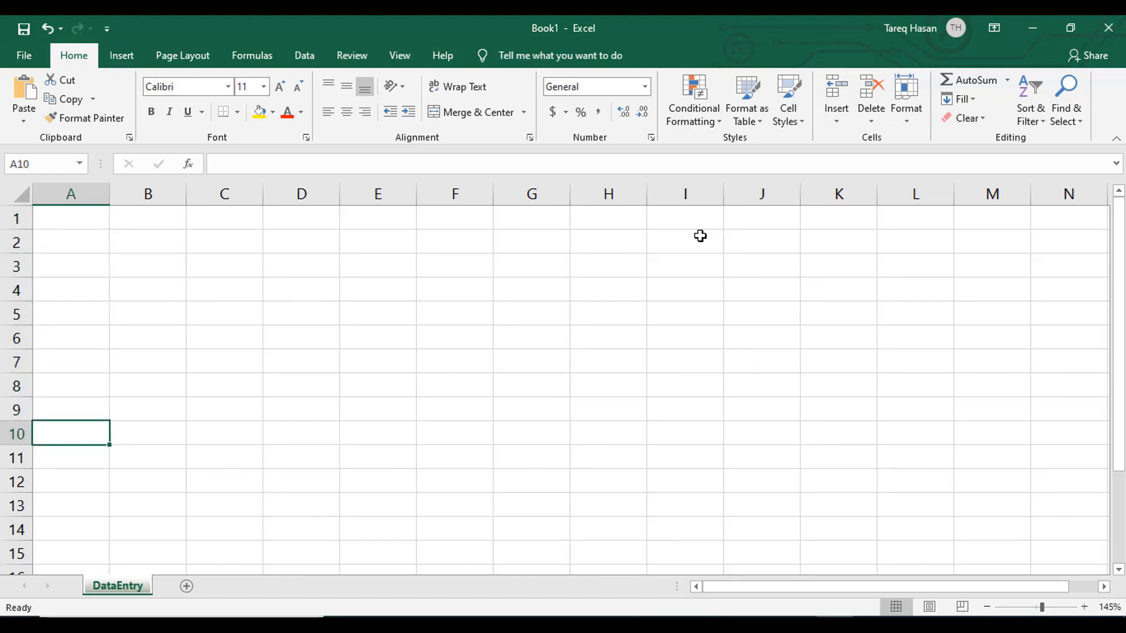
- Move the active cell up column A from A10 to A2
key(Up)
key(Up)
key(Up)
key(Up)
key(Up)
key(Up)
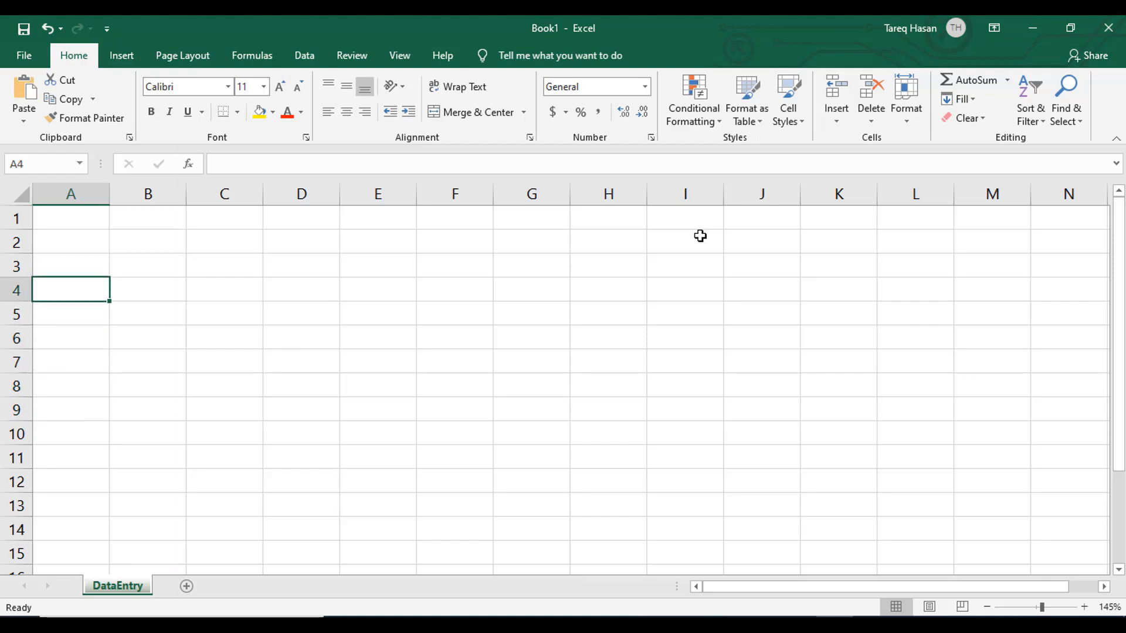
key(Up)
key(Up)
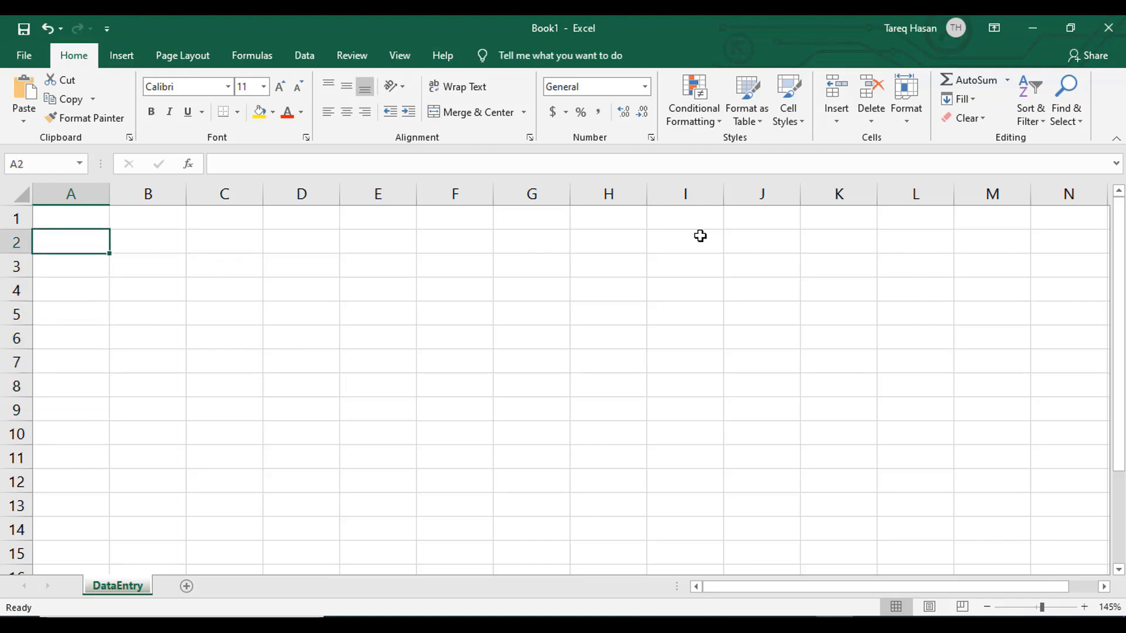
- Move down column A to A10 and jump to the sheet's last row, A1048576
key(Down)
key(Down)
key(Down)
key(Down)
key(Down)
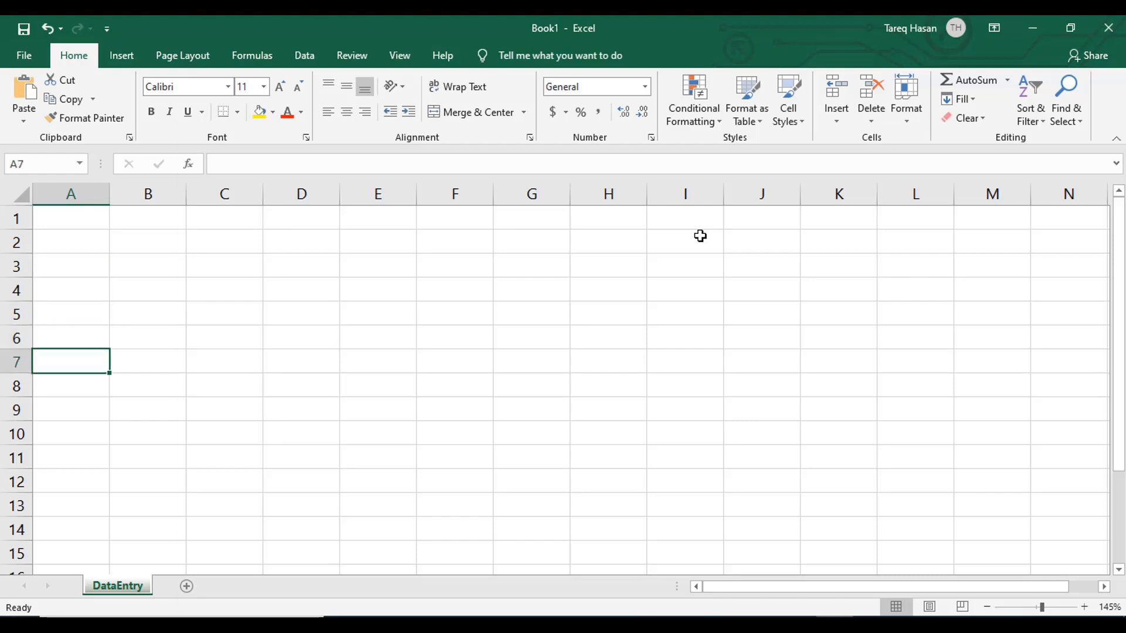
key(Down)
key(Down)
key(Down)
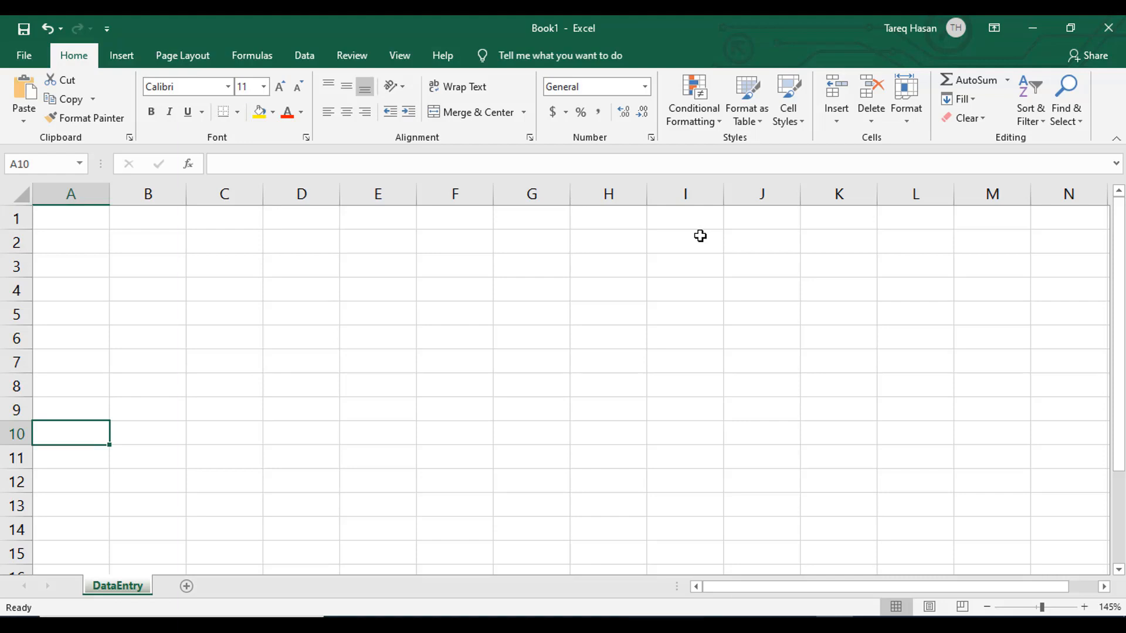
key(ctrl+Down)
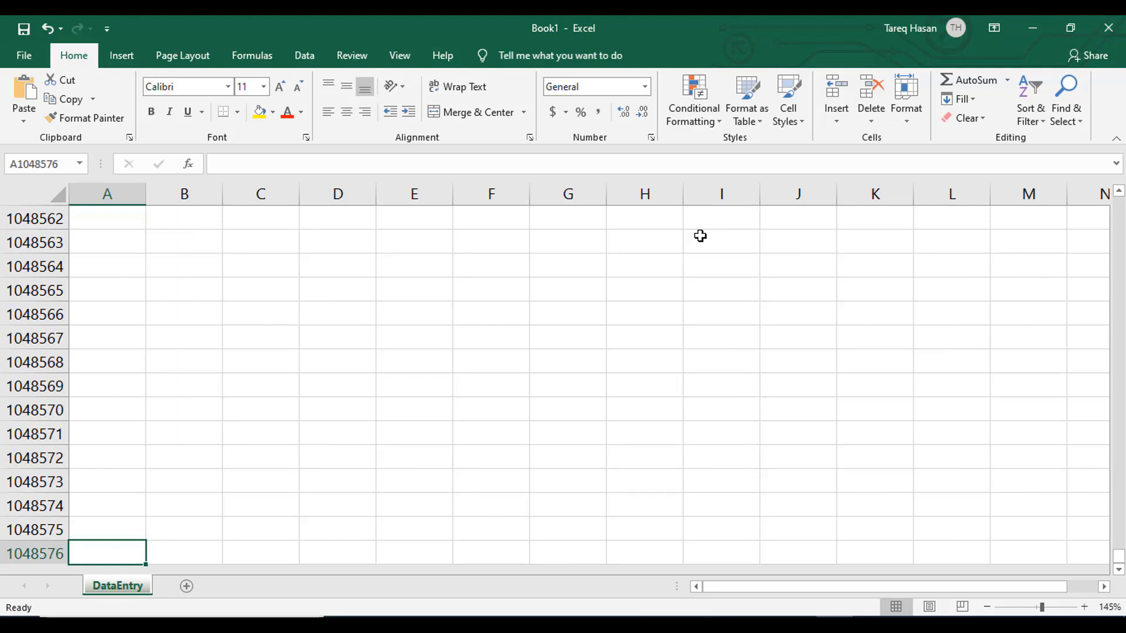
- Return to cell A1 and select a few scattered cells in the middle of the sheet, ending on G7
key(ctrl+Home)
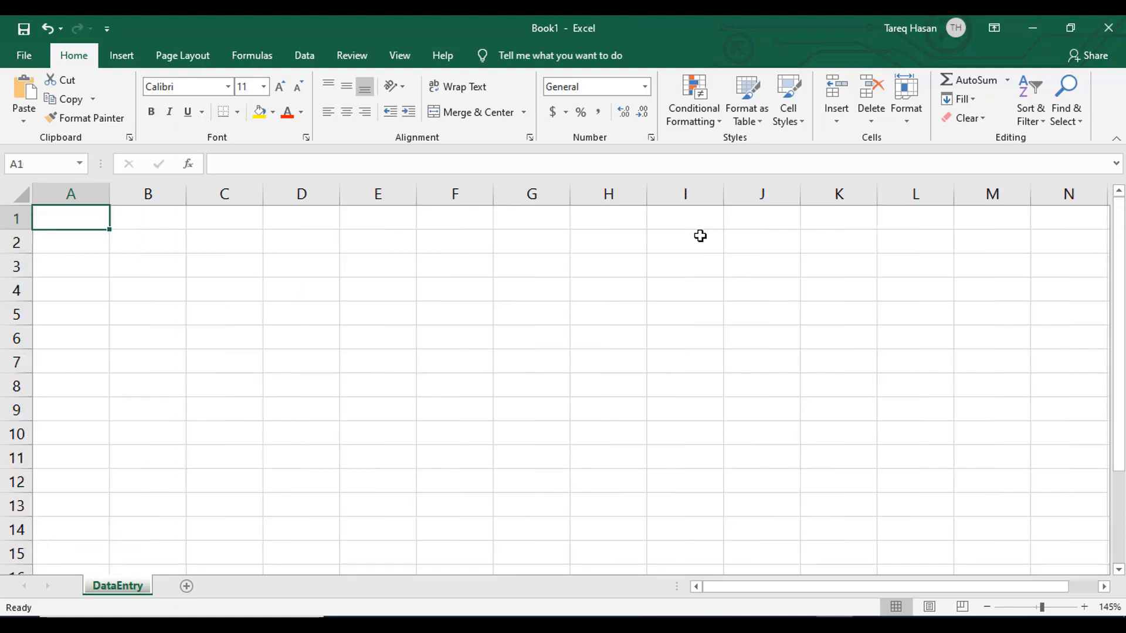
click(312, 359)
click(437, 333)
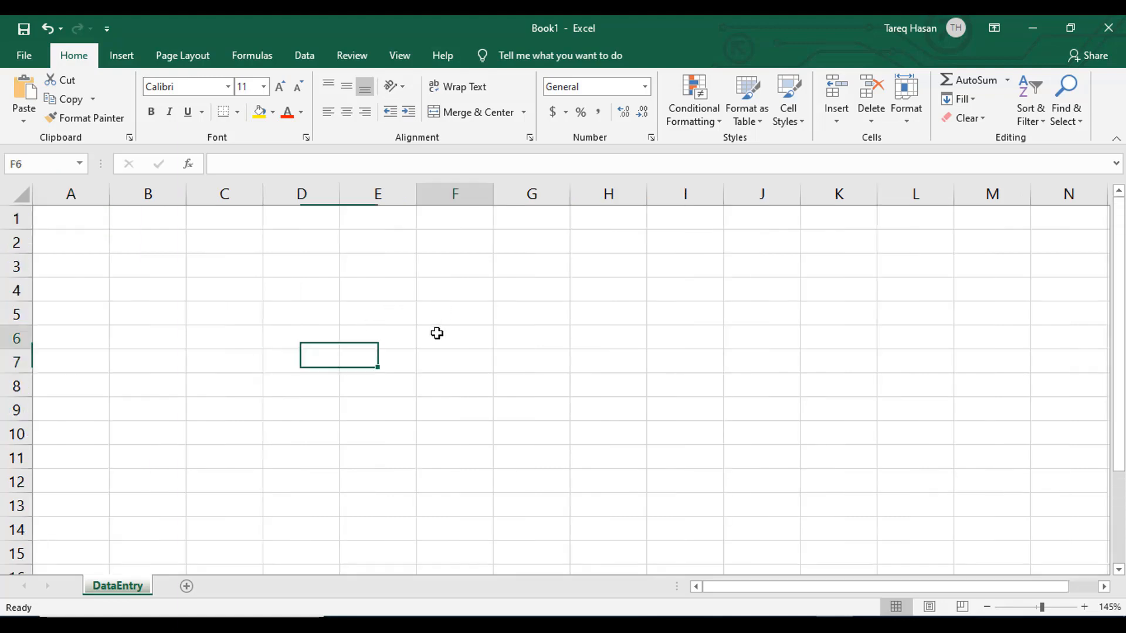
click(475, 377)
click(543, 365)
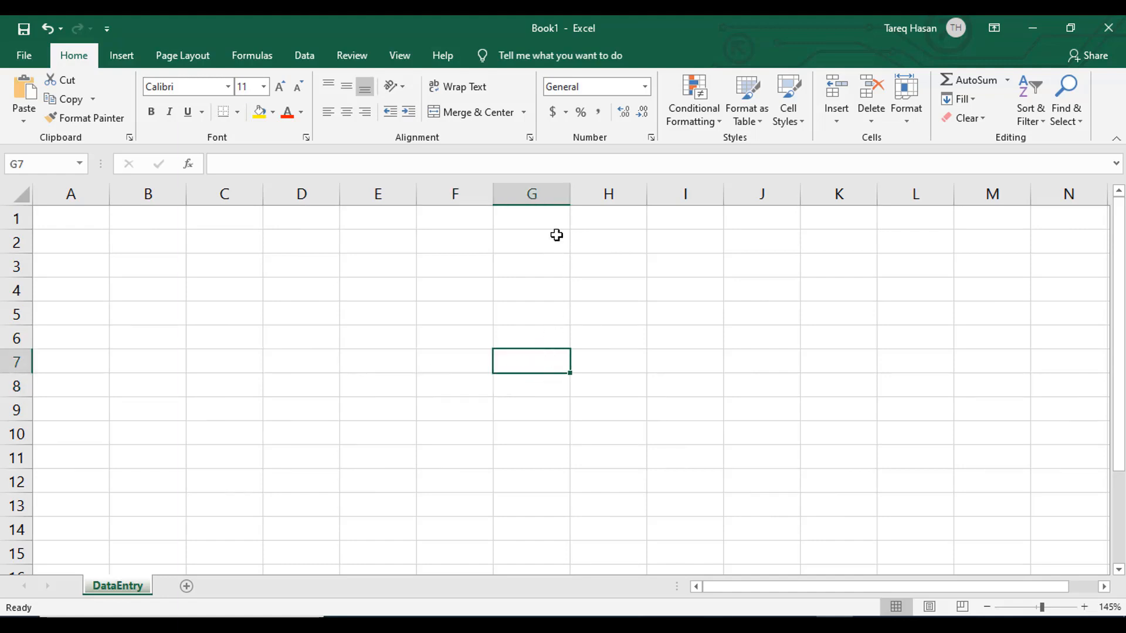
- Select the entire column G, and replace that selection with the single cell G8
click(537, 193)
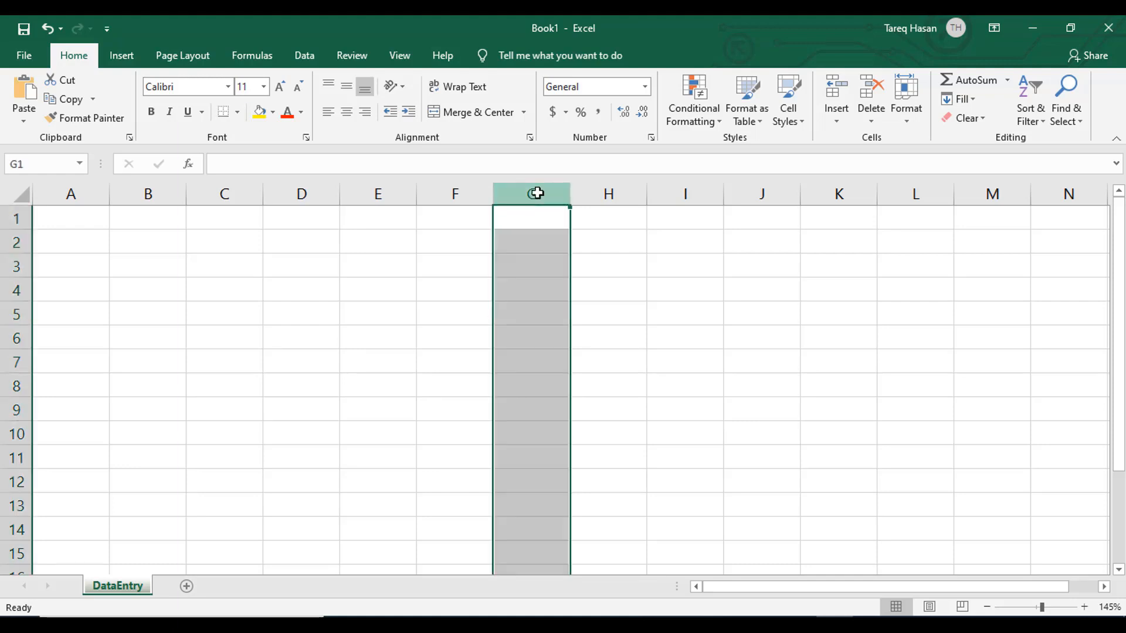
click(527, 376)
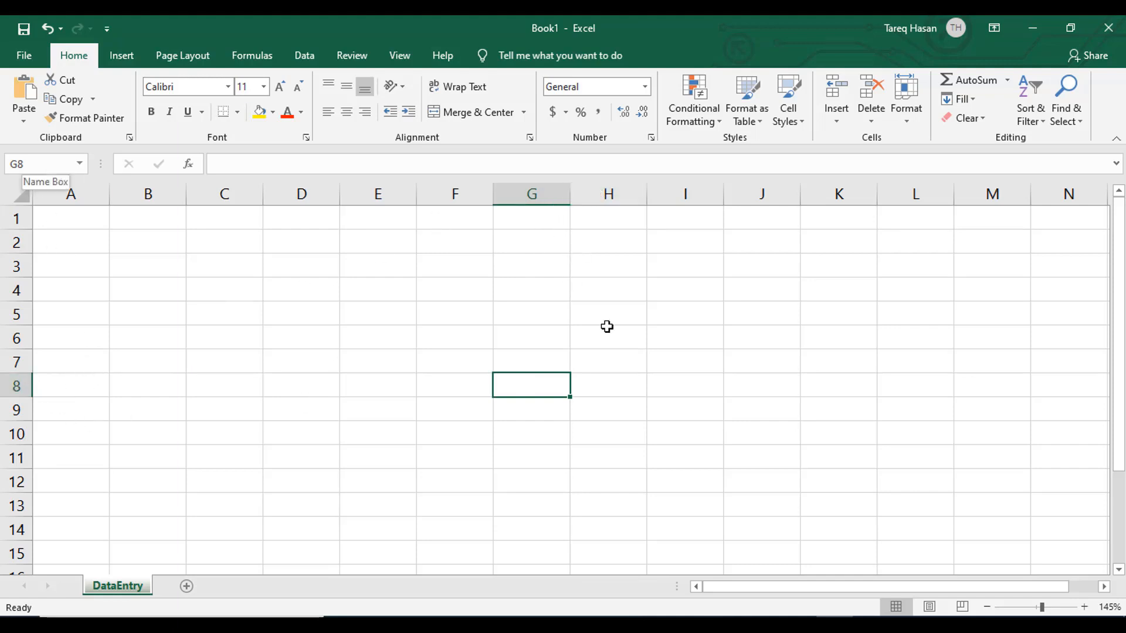
- Select single cells around the middle of the sheet in turn, including G7, I8 and H11, ending on E7
click(541, 211)
click(523, 369)
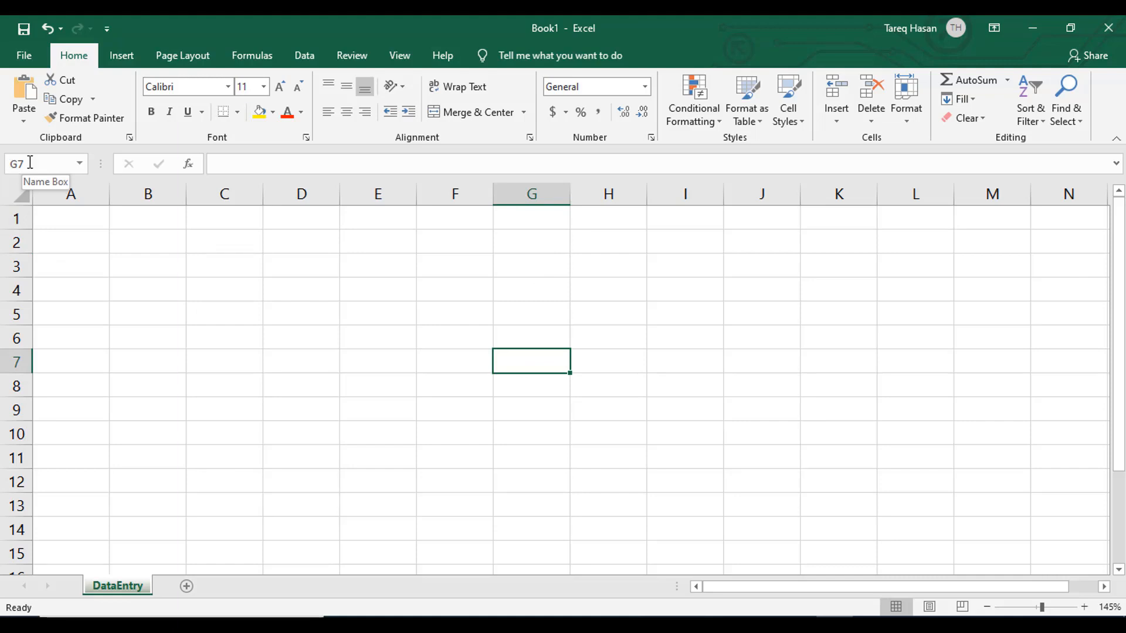
click(683, 388)
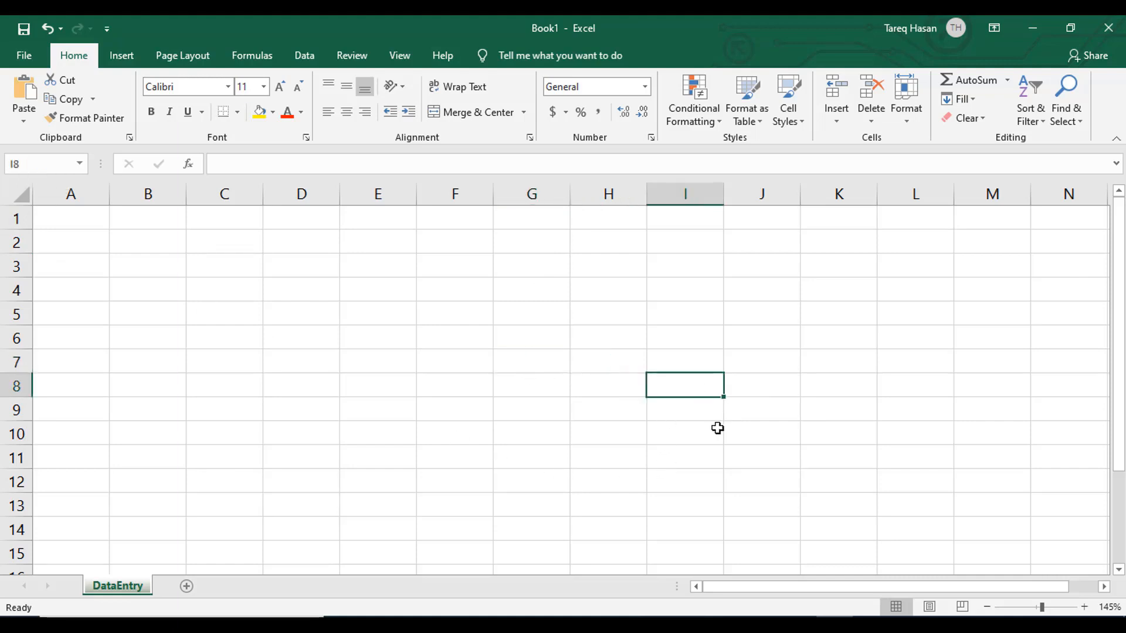
click(625, 455)
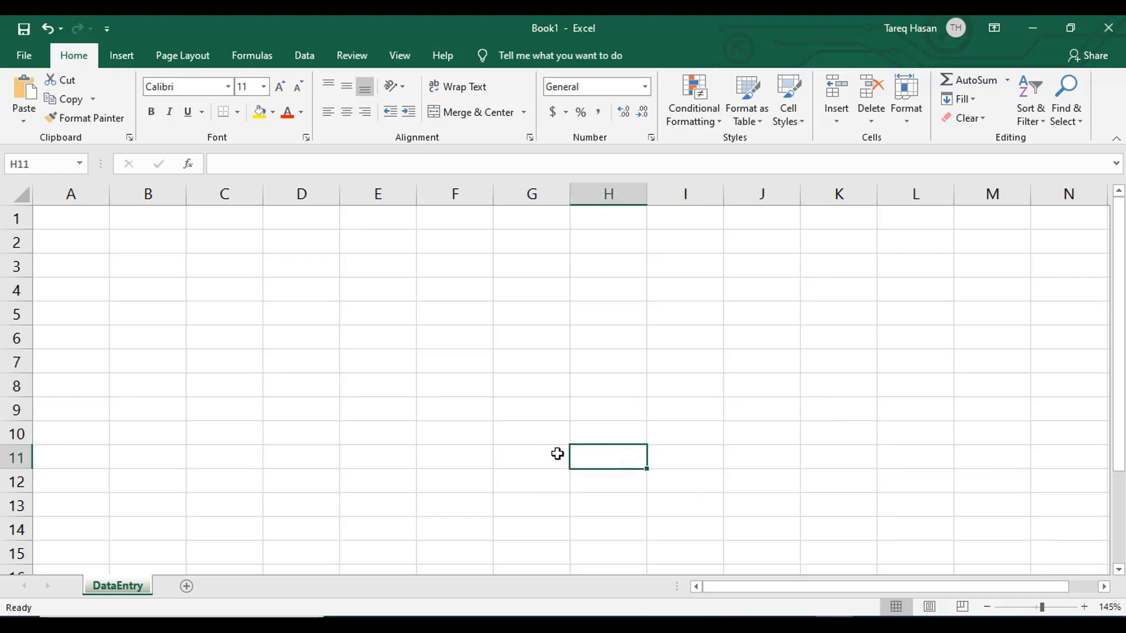
click(372, 417)
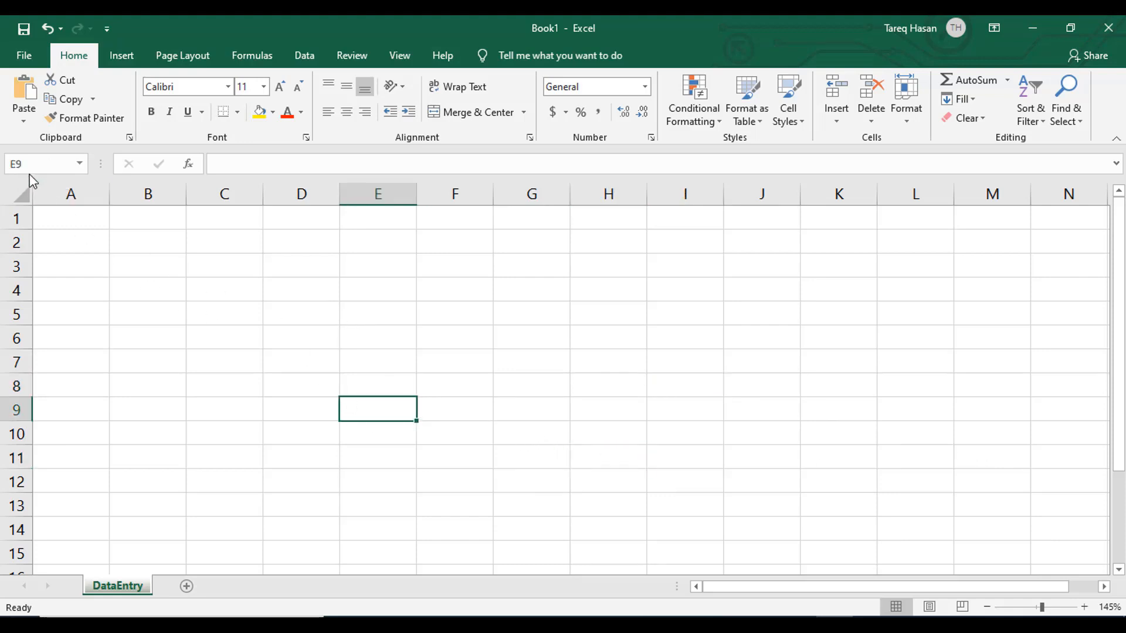
- Enter the row label Sales in cell A2
click(71, 250)
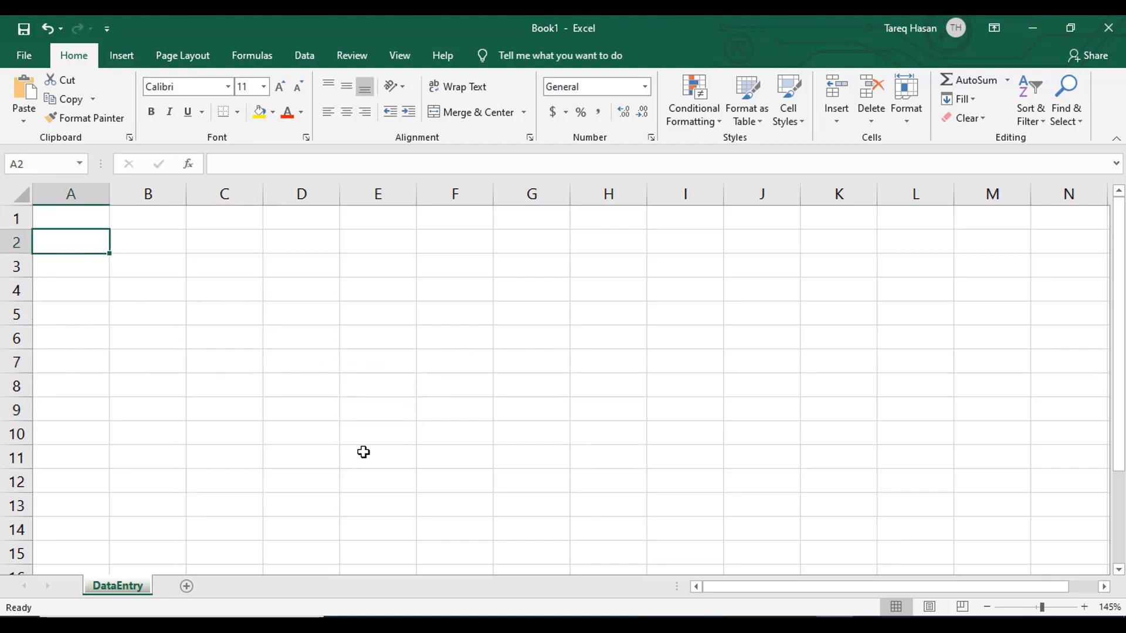
scroll(363, 452, up, 1)
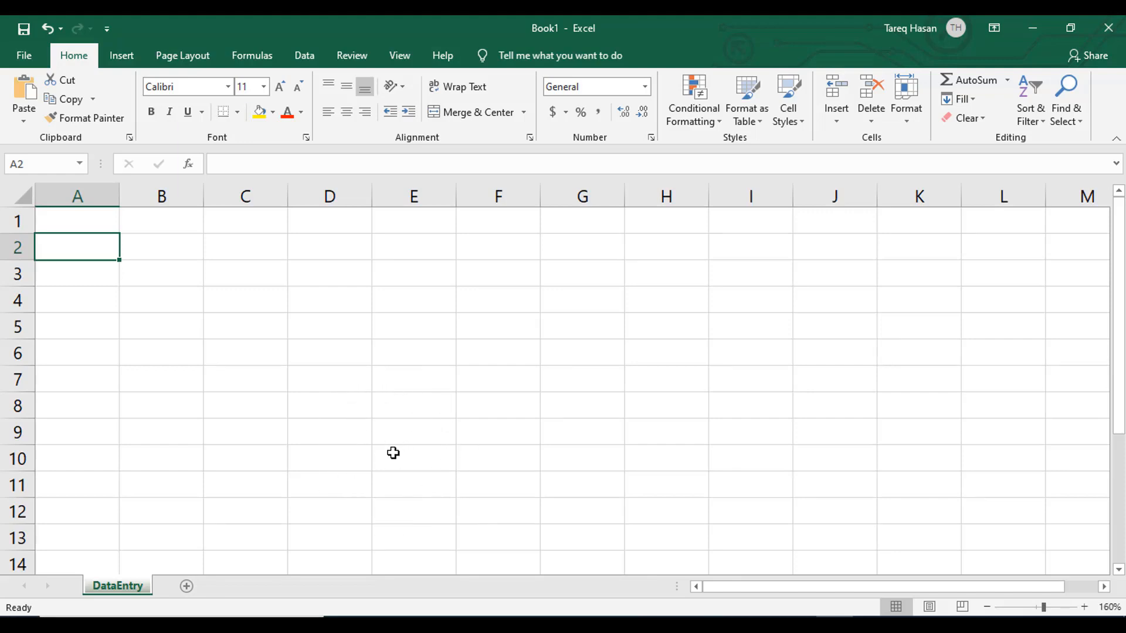
text(Sales)
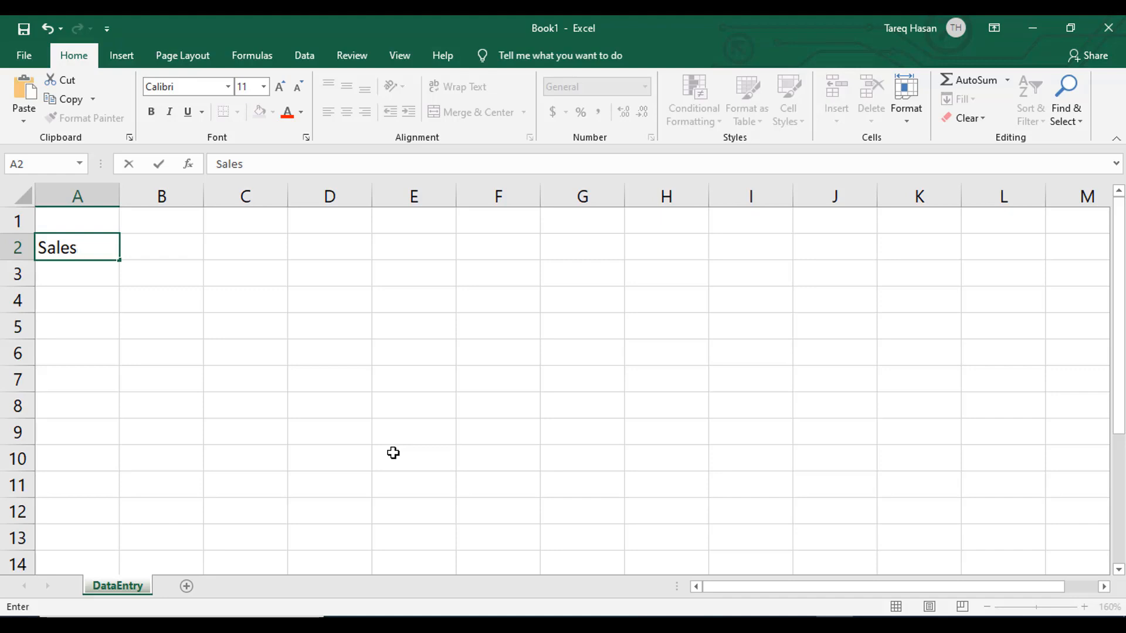
key(Return)
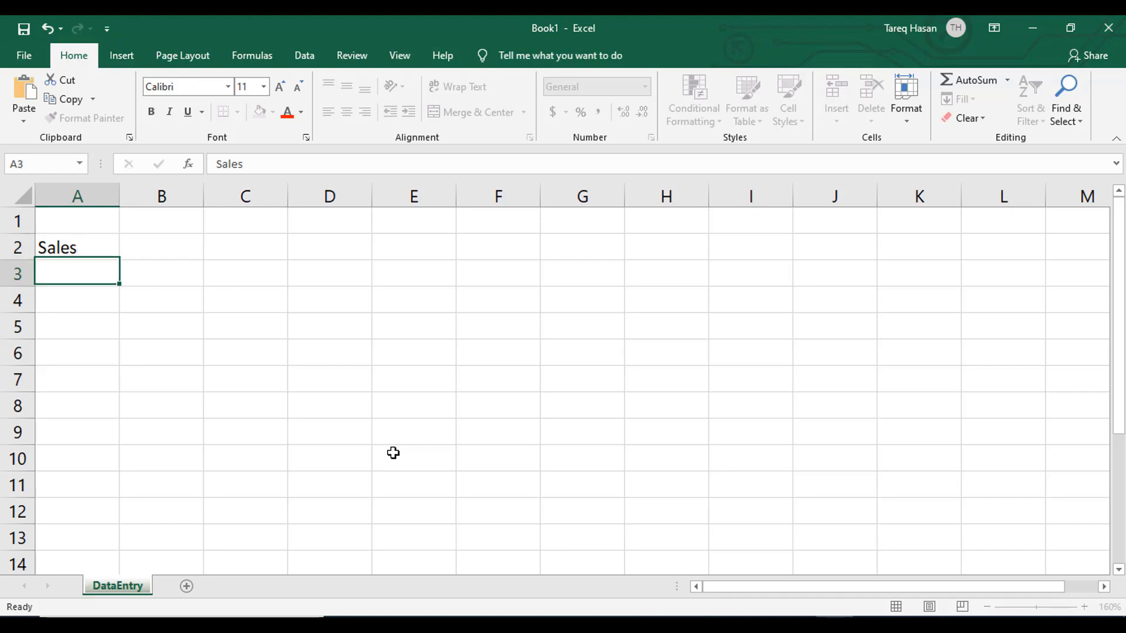
- Enter the row label Expense in cell A3, correcting its spelling before committing it
text(Ex)
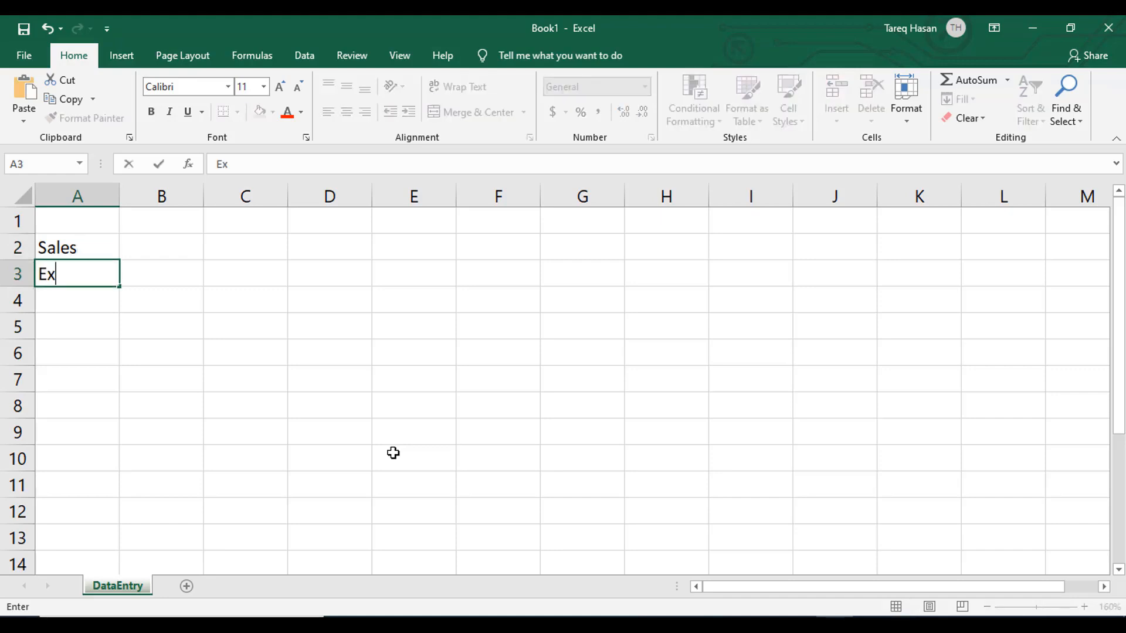
text(pense)
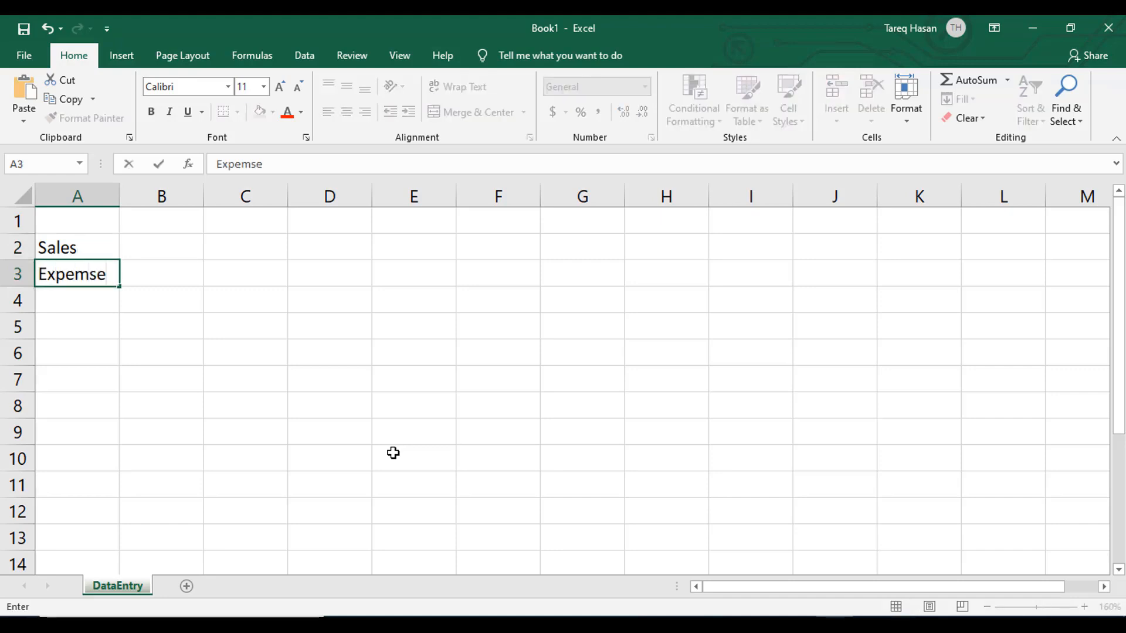
key(BackSpace)
key(BackSpace)
key(BackSpace)
text(nse)
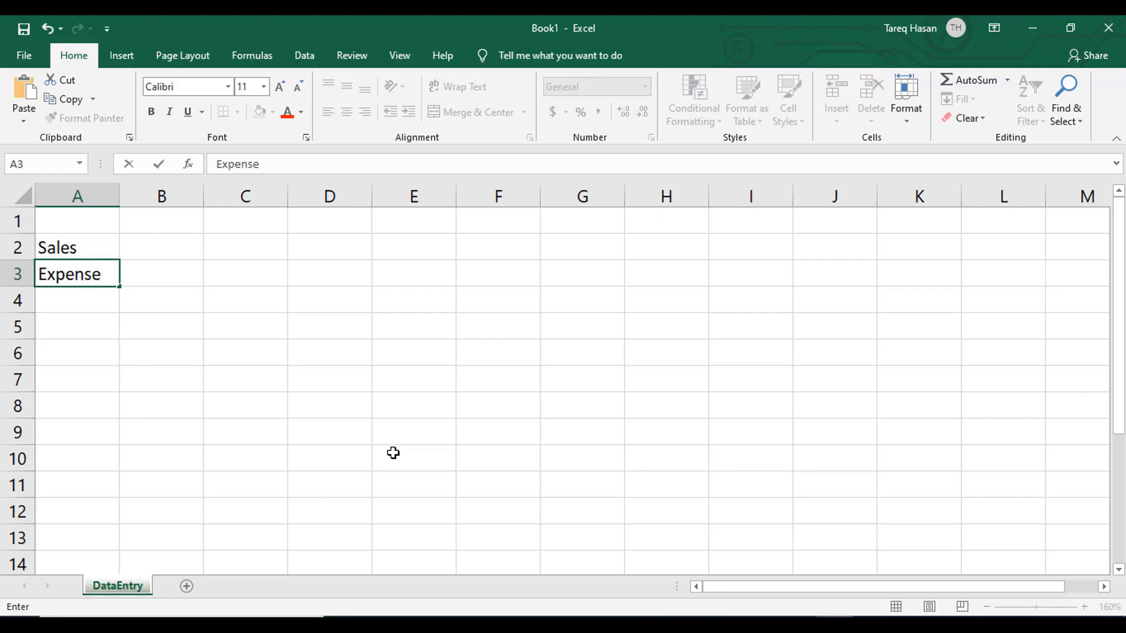
key(Return)
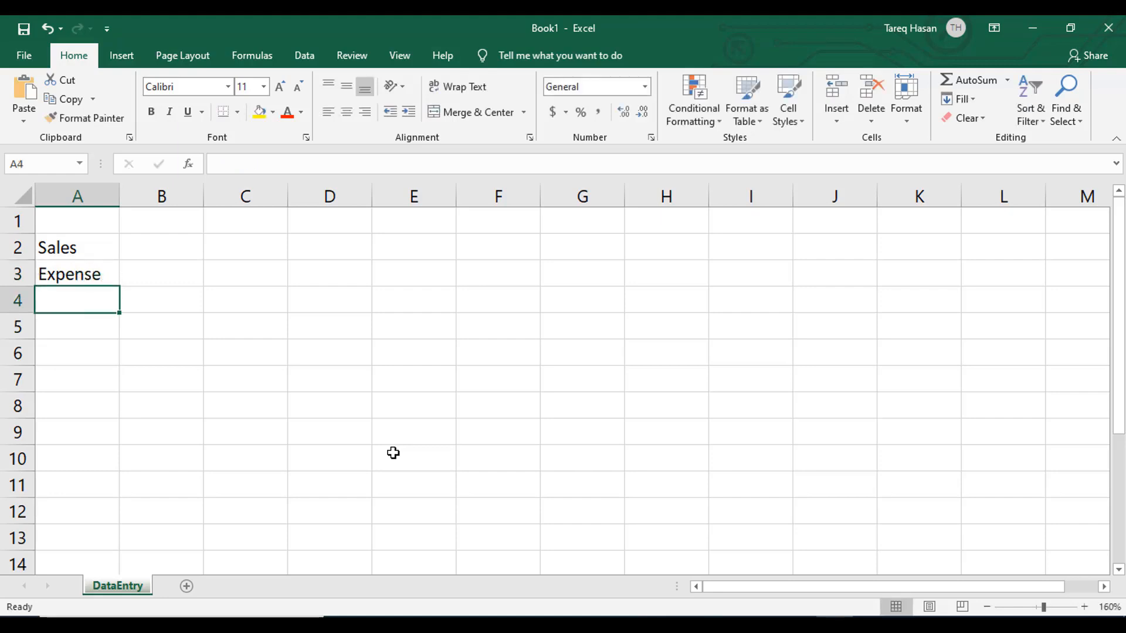
- Enter the row label Profits in cell A4 and reselect that cell
text(Profite)
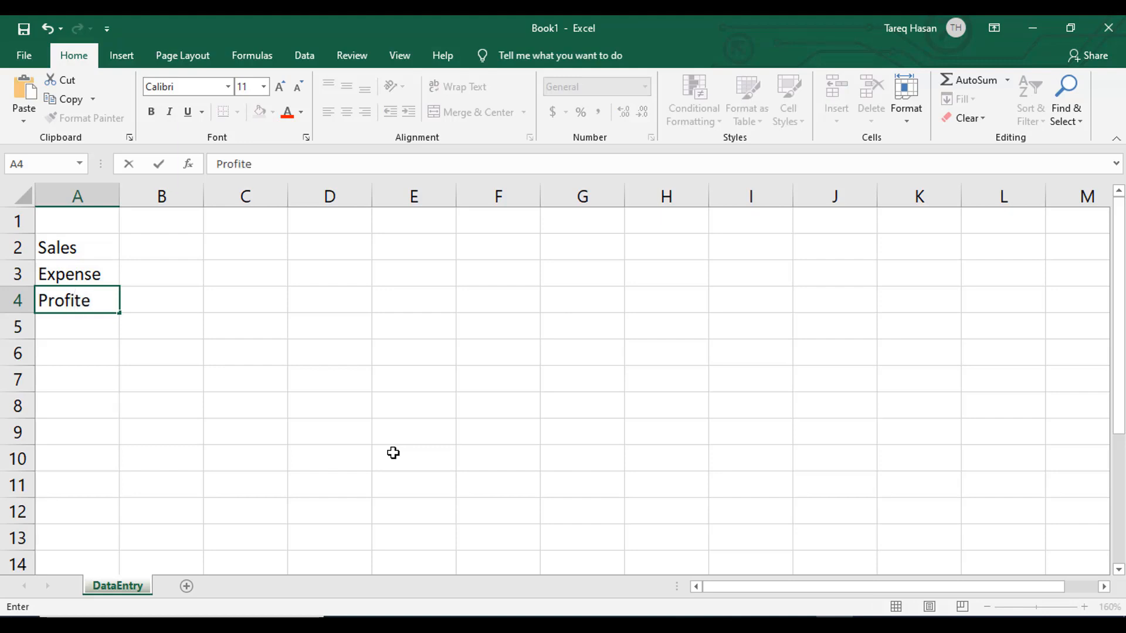
key(BackSpace)
text(s)
click(261, 387)
click(66, 300)
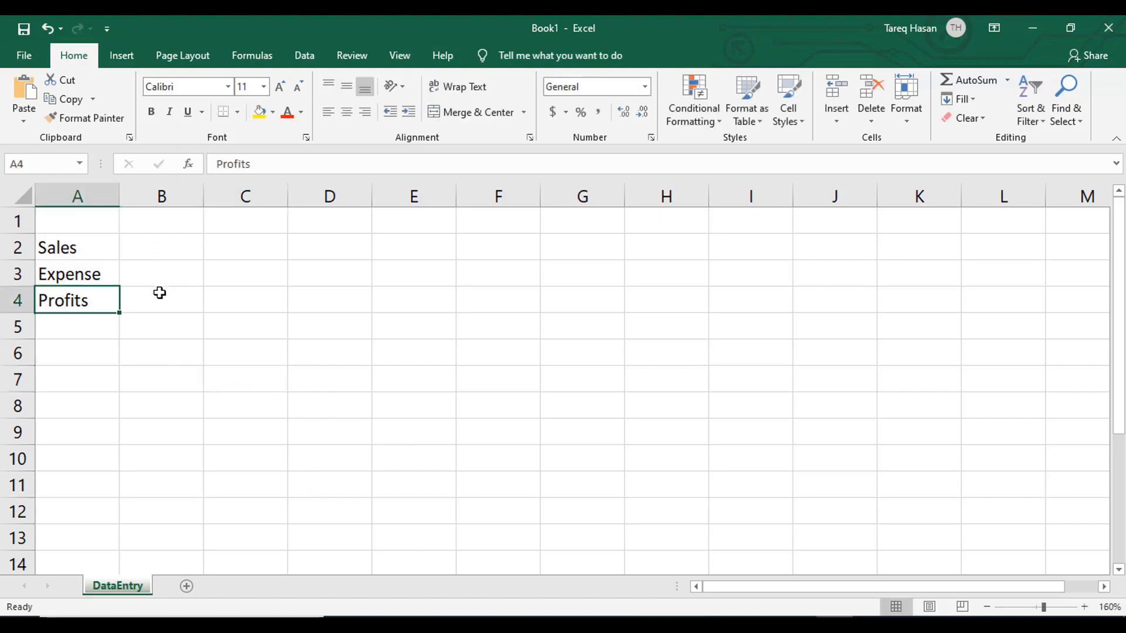
- Fill the Sales row with 250, 350 and 450 in cells B2 to D2
click(159, 254)
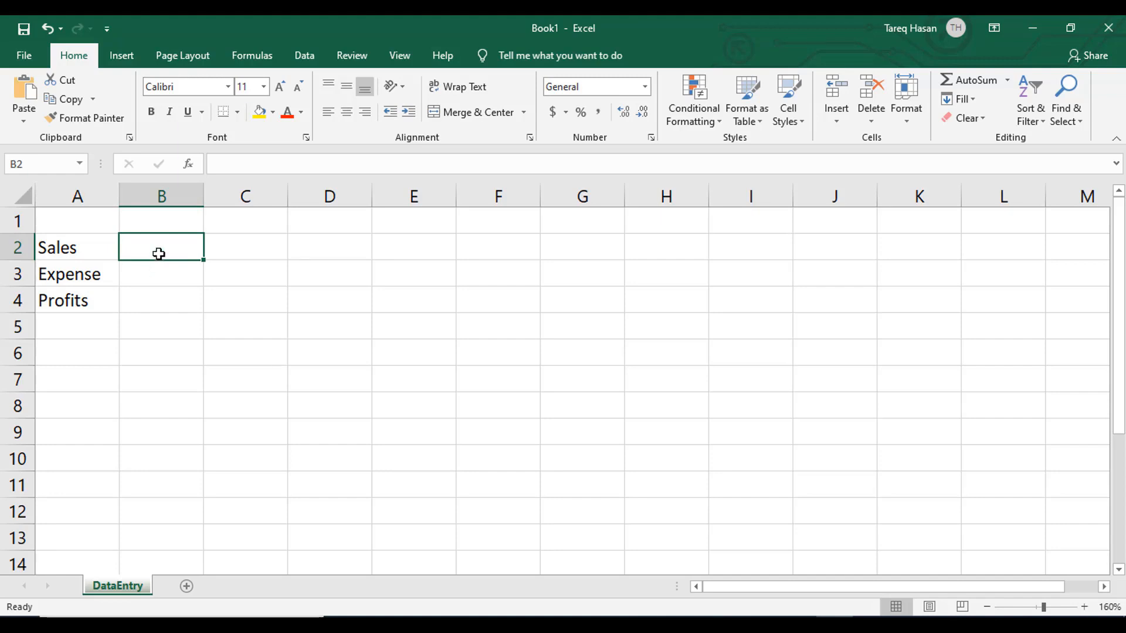
text(250)
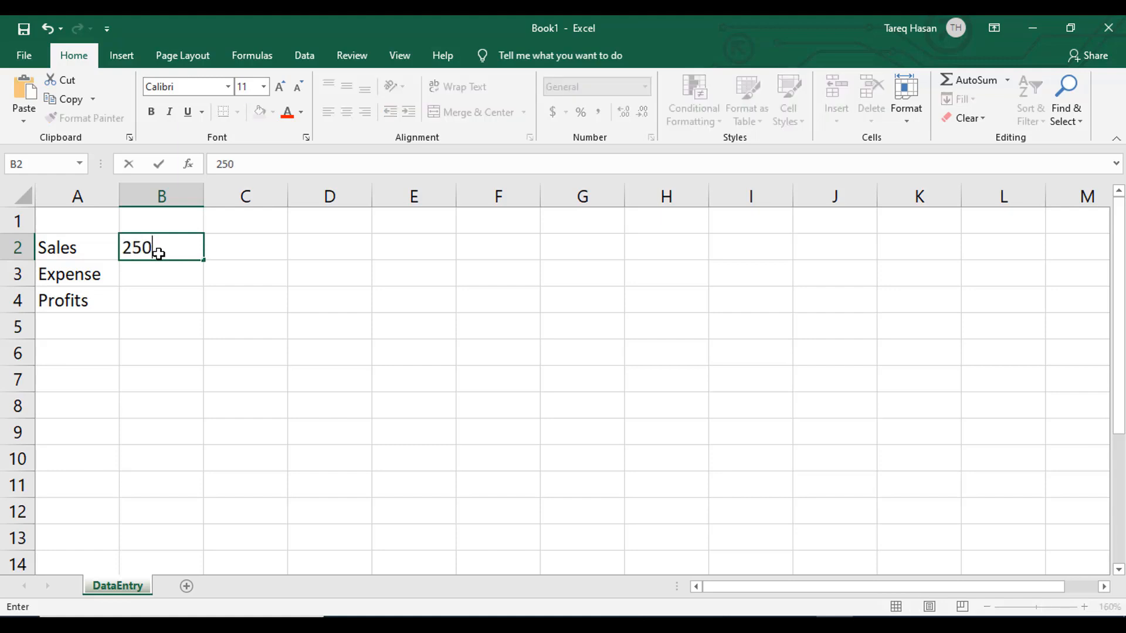
key(Tab)
text(350)
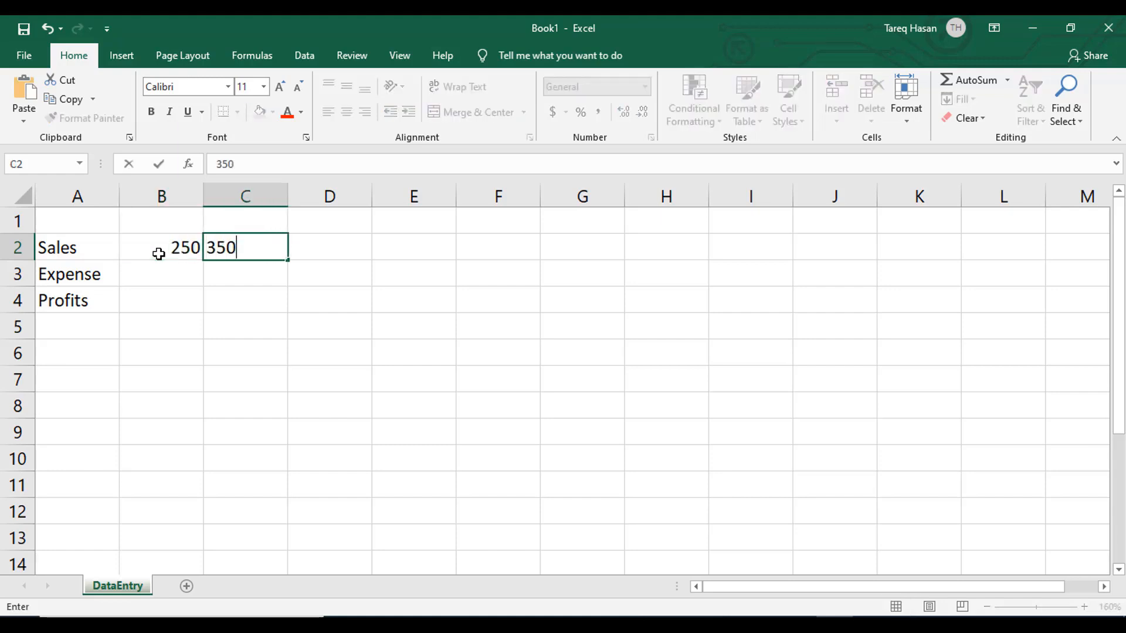
key(Tab)
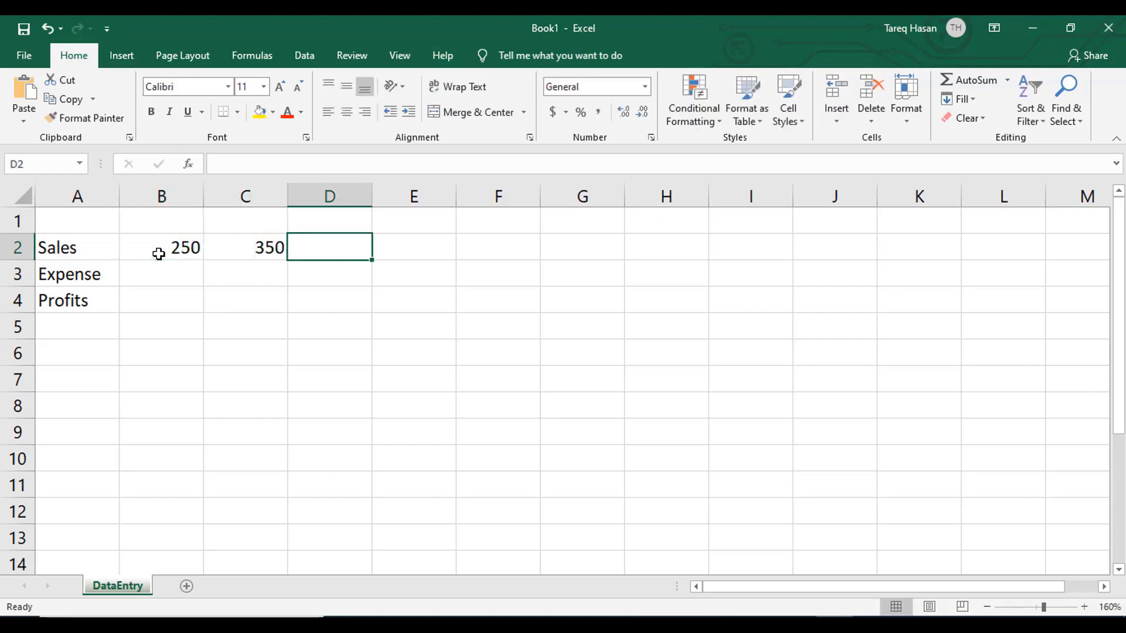
text(450)
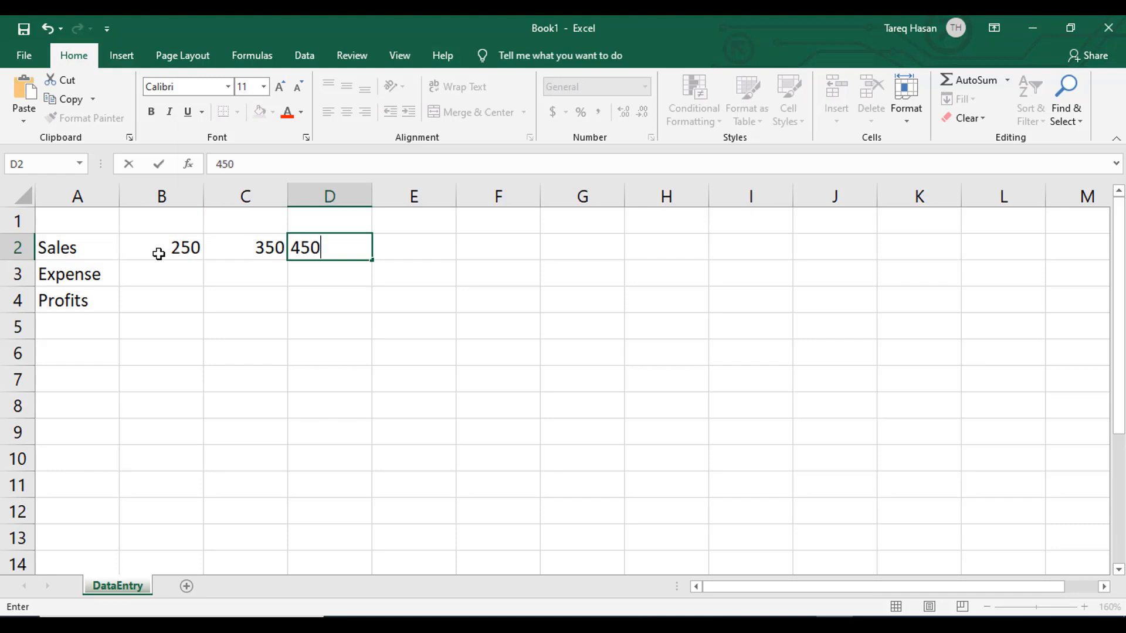
key(Return)
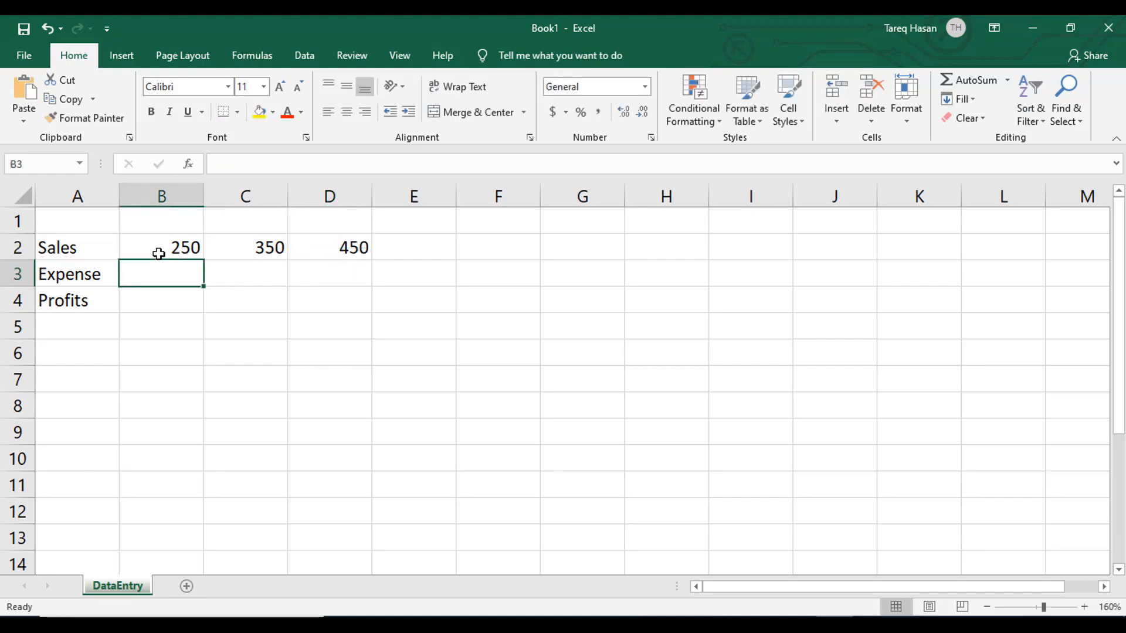
- Fill the Expense row with 45, 55 and 65 in cells B3 to D3
text(45)
key(Tab)
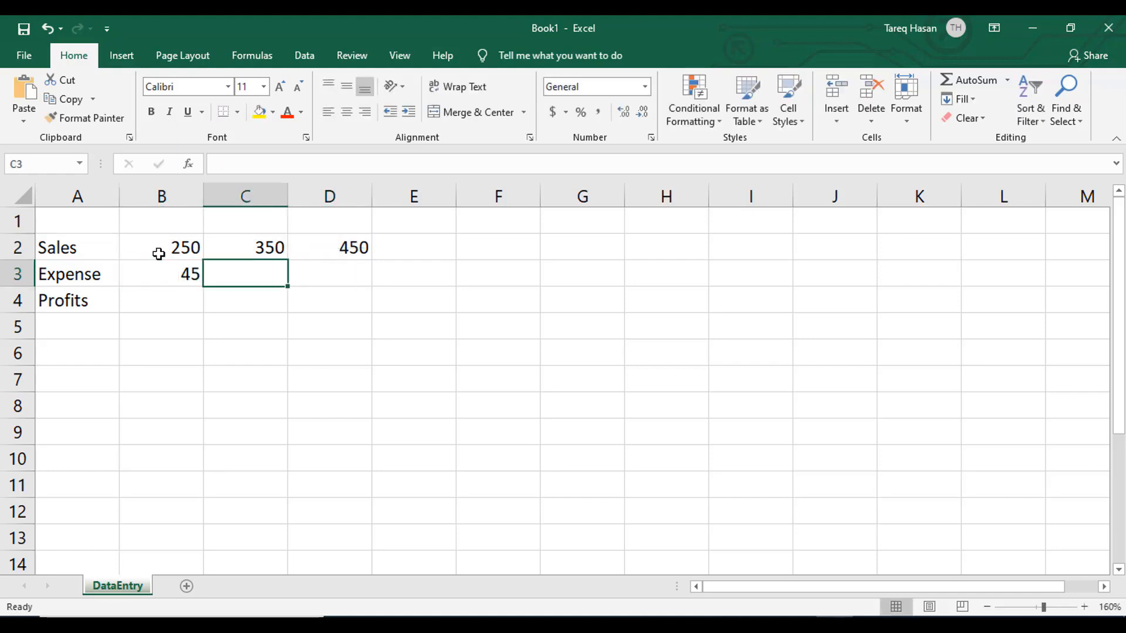
text(55)
key(Tab)
text(6)
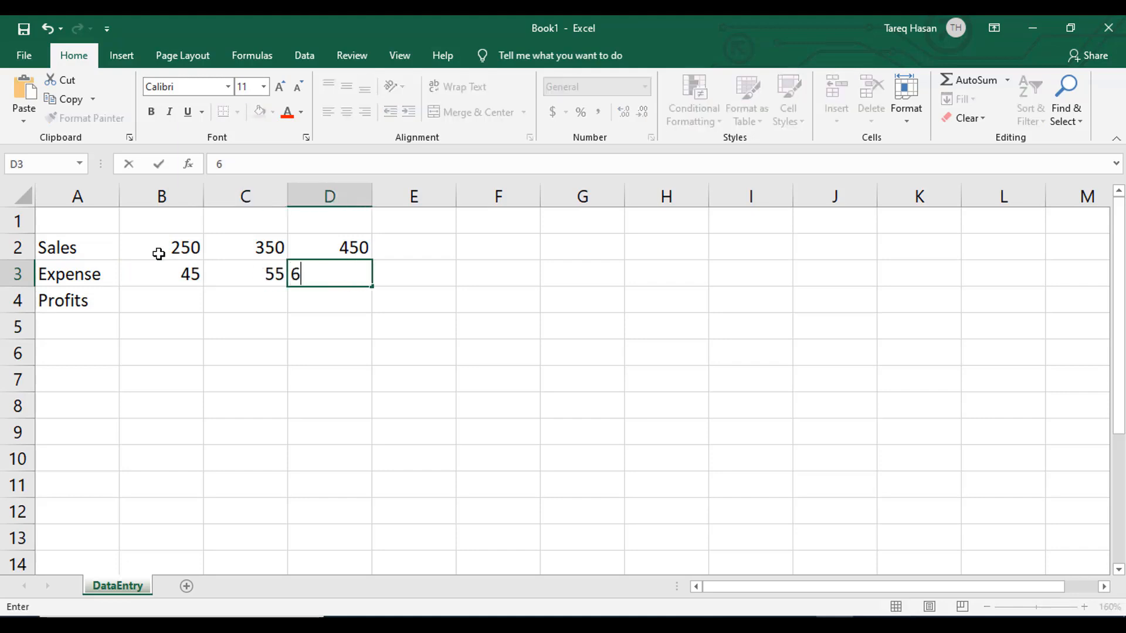
click(212, 306)
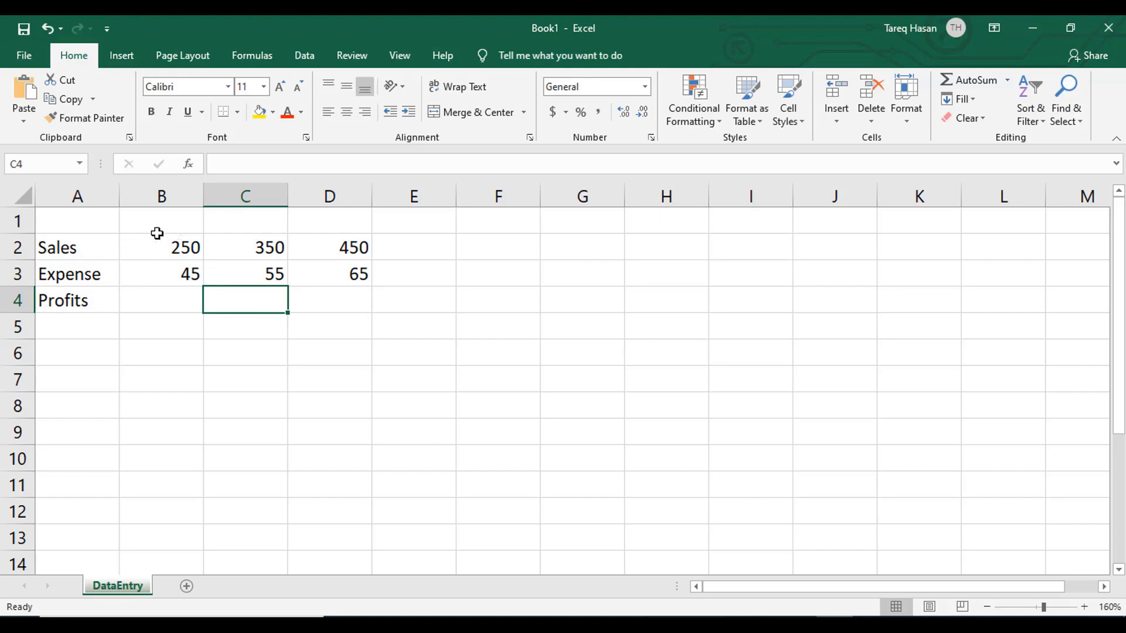
- Enter the column heading January in cell B1, above the first sales figure
click(154, 230)
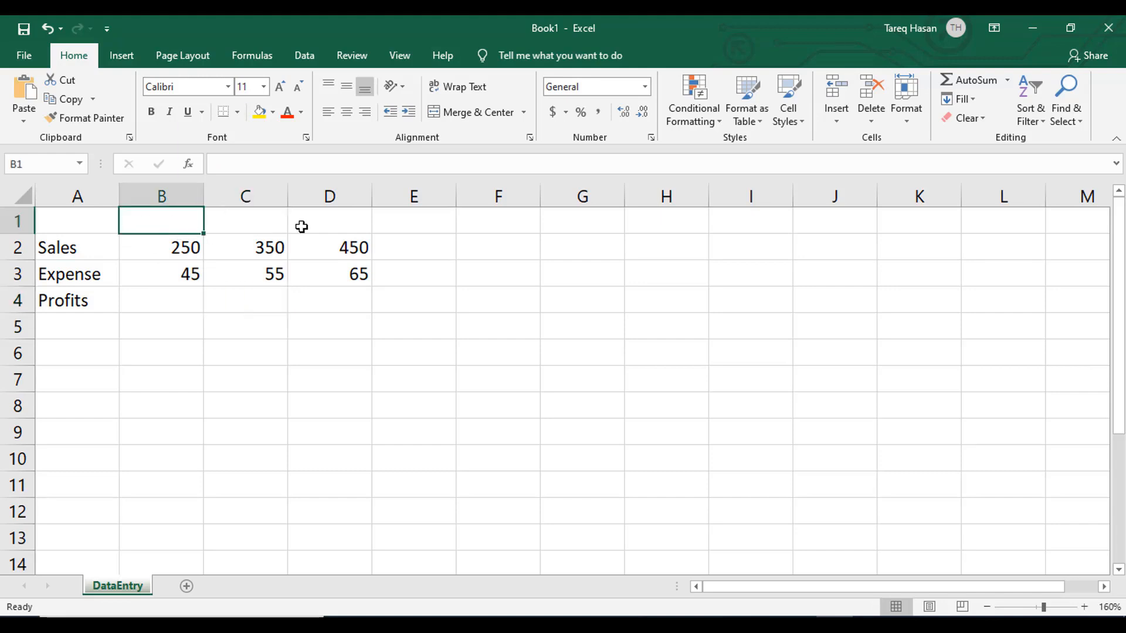
click(459, 233)
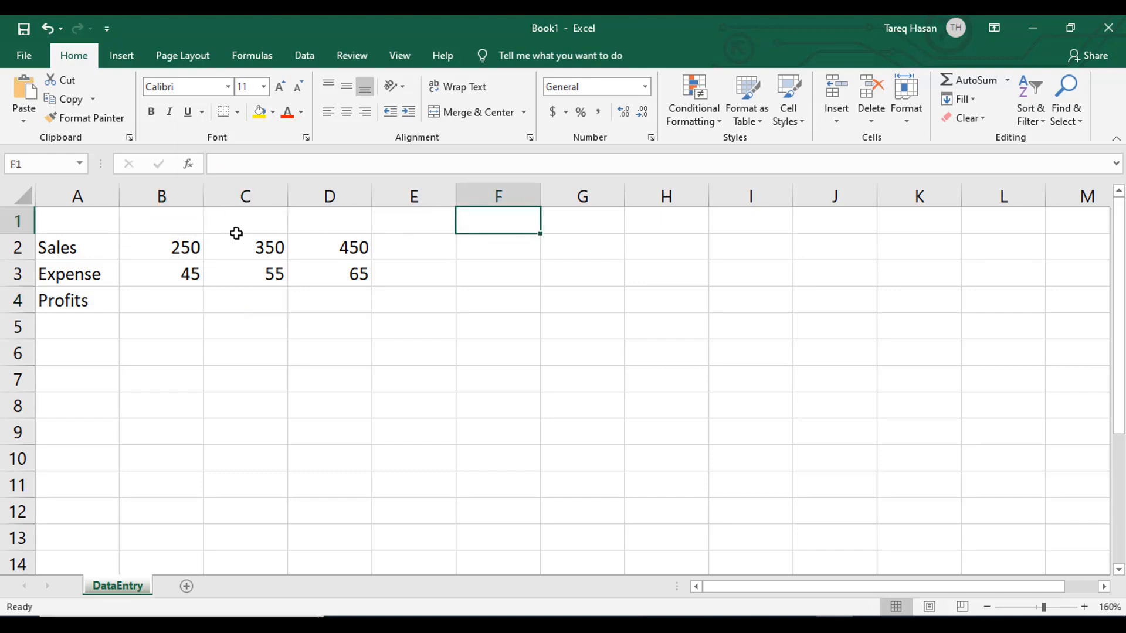
click(164, 224)
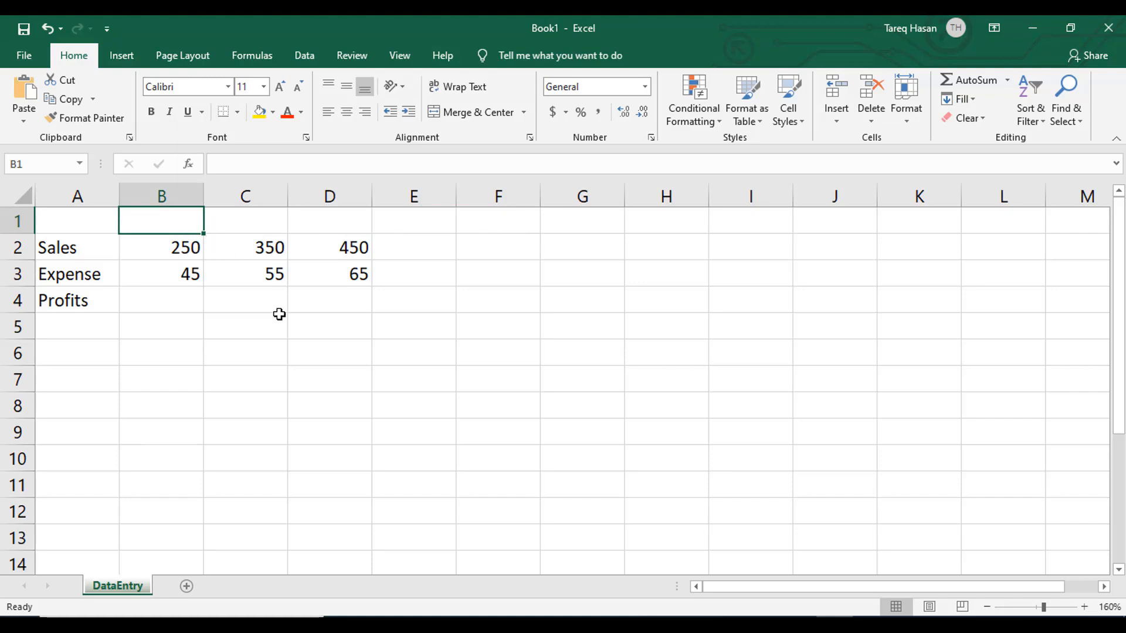
text(J)
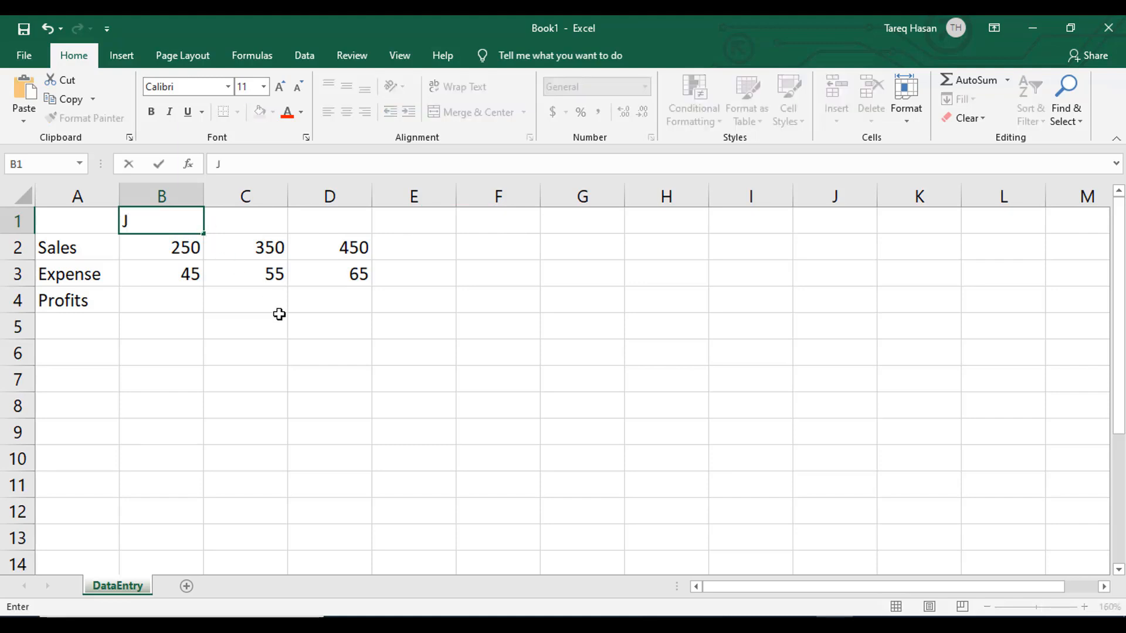
text(anuary)
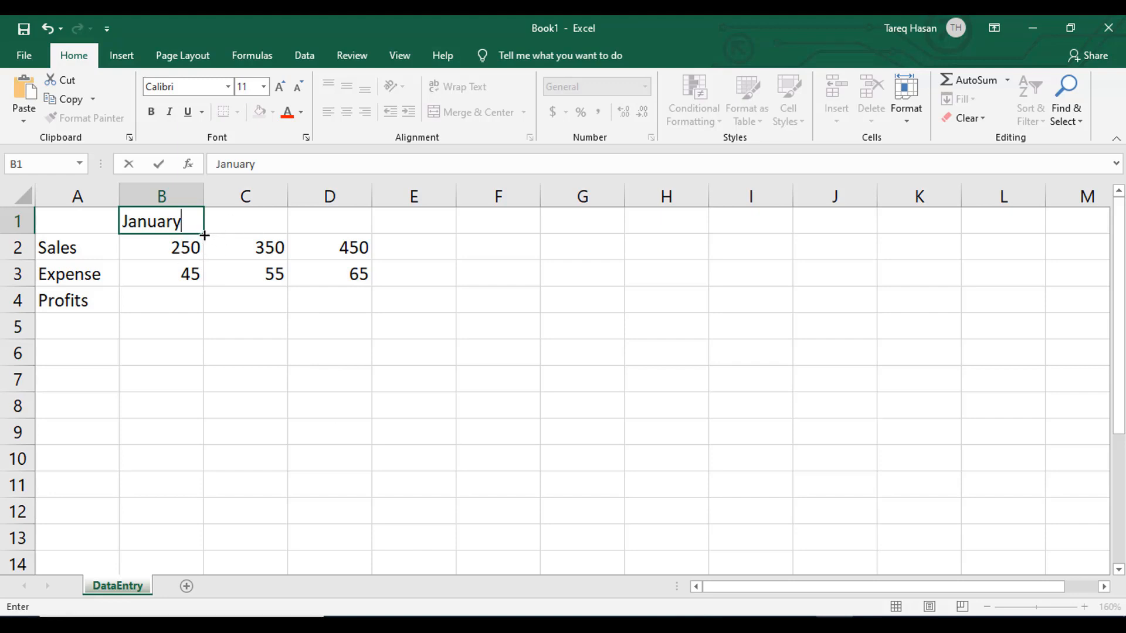
click(312, 344)
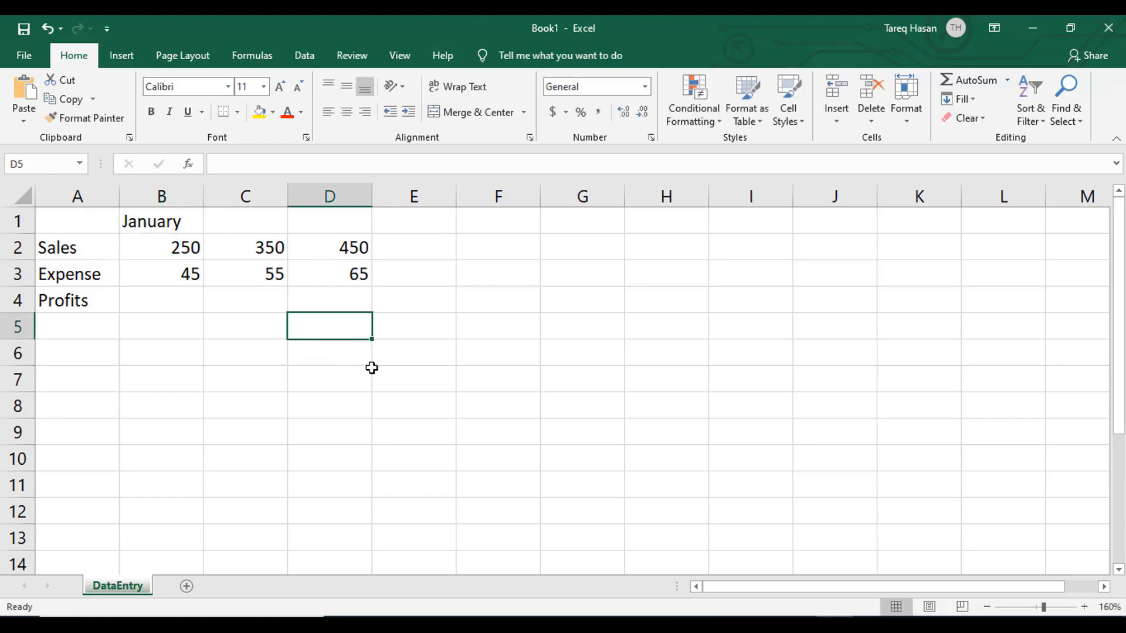
click(349, 355)
- AutoFill the month series from January in B1 across to D1, adding February and March, and check the end headings
click(162, 221)
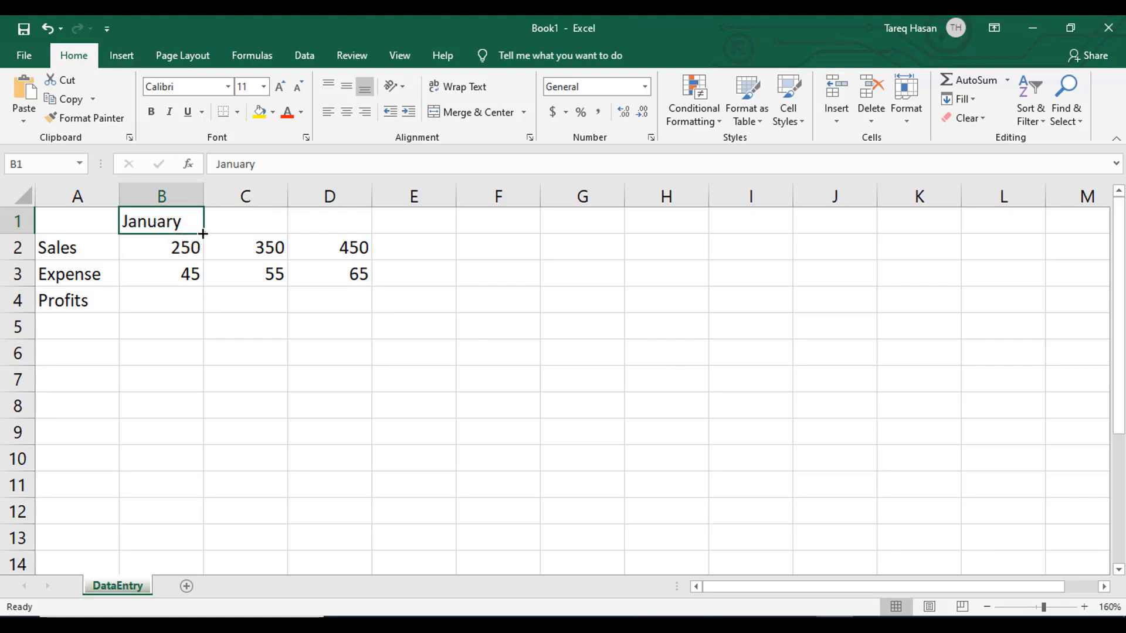
drag(203, 234, 274, 234)
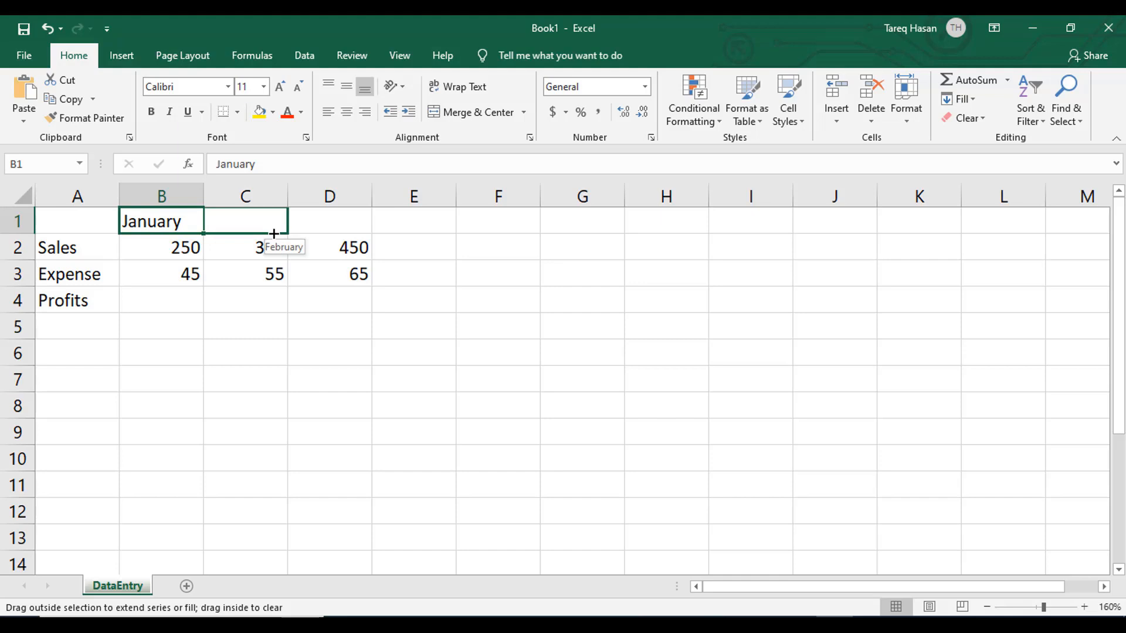
drag(274, 234, 381, 222)
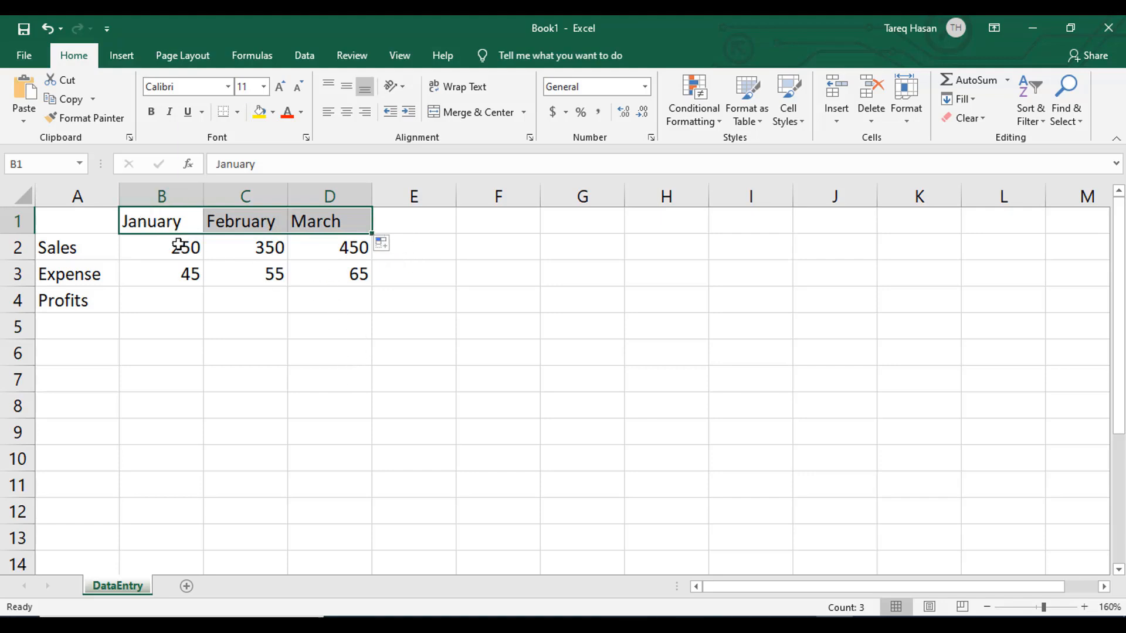
click(175, 228)
click(315, 221)
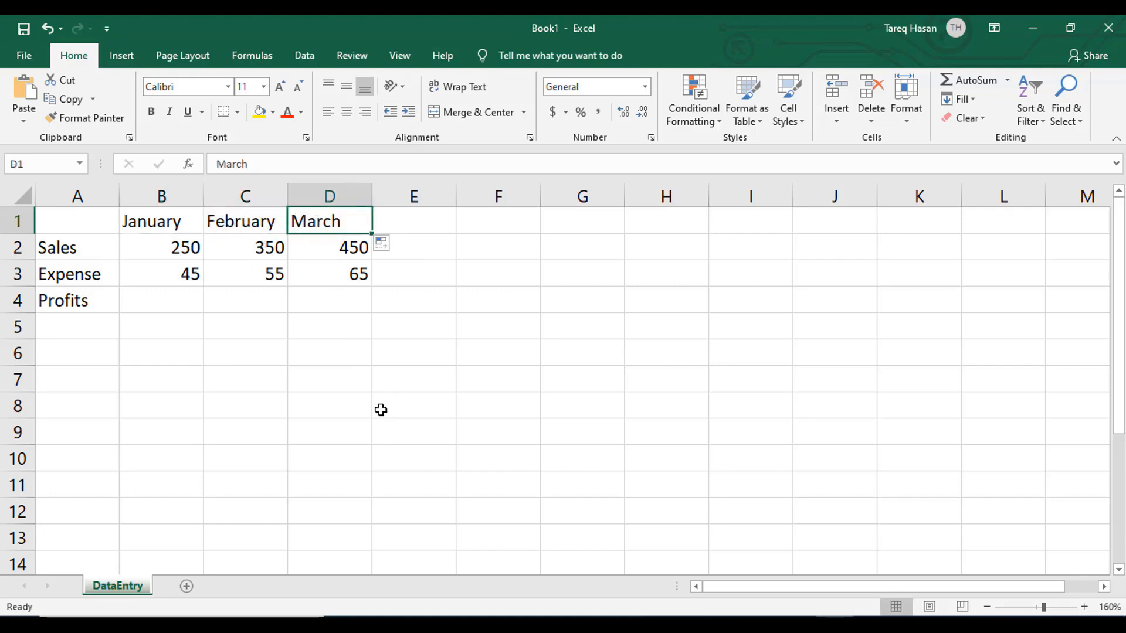
- Enter the abbreviated month Apr in cell D7, below the sales table
click(335, 380)
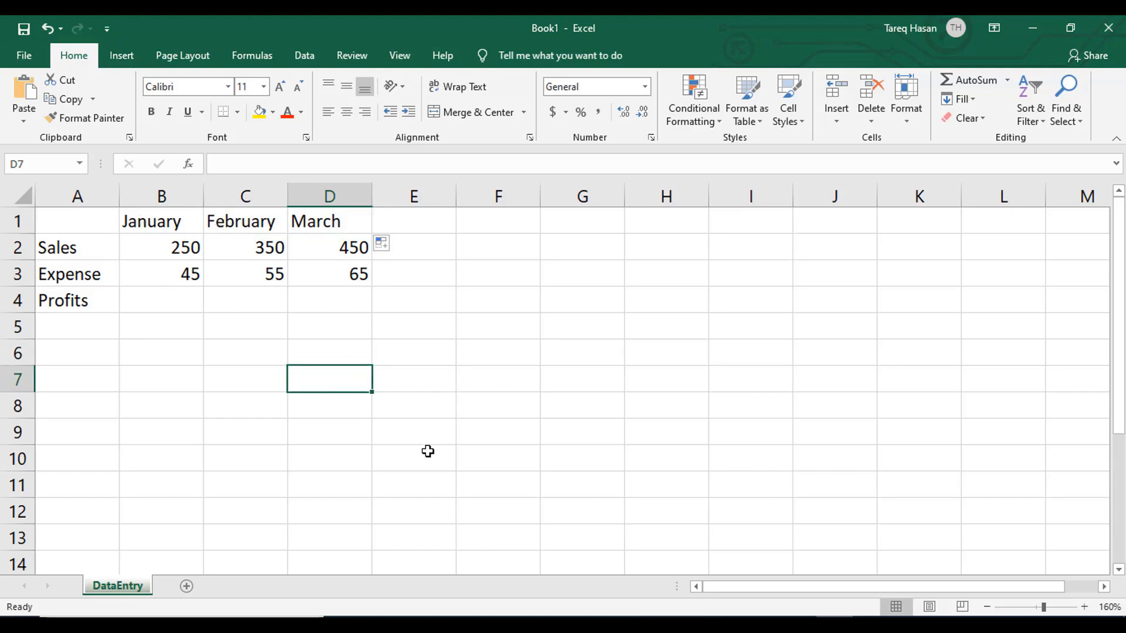
text(A)
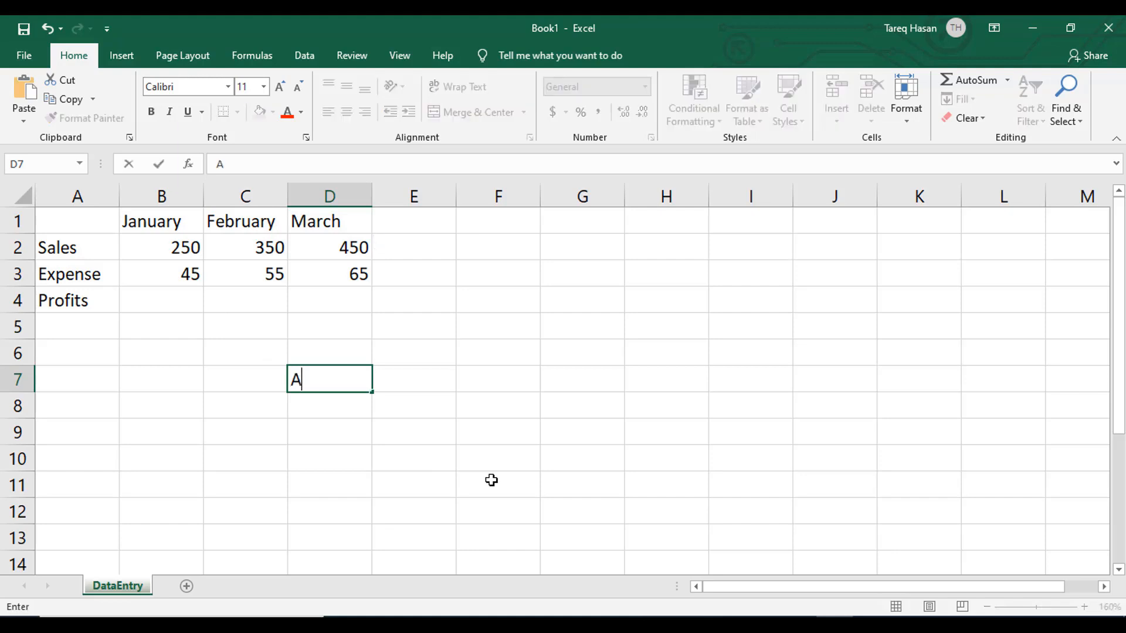
text(pr)
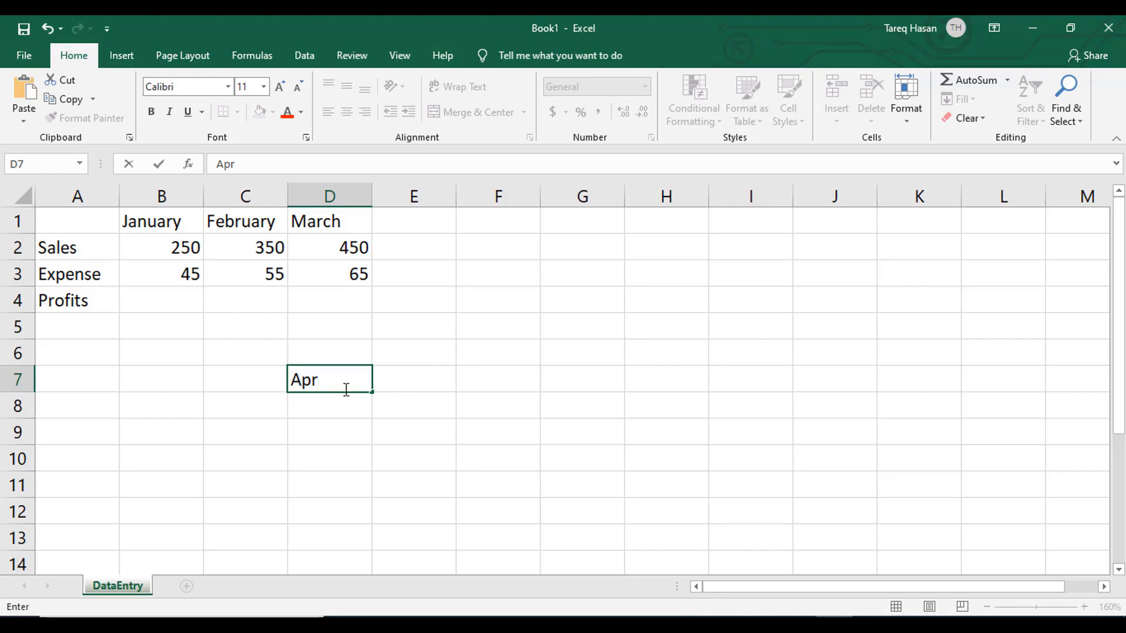
click(395, 384)
- AutoFill the month series from Apr in D7 across row 7 to Aug in H7
click(312, 385)
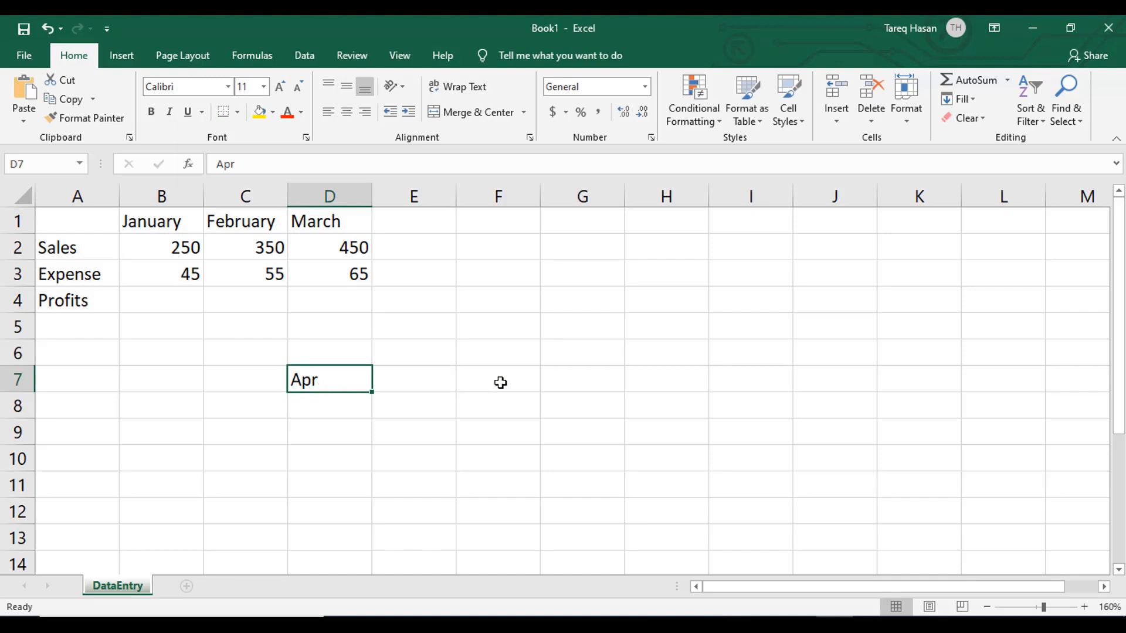
drag(372, 392, 586, 391)
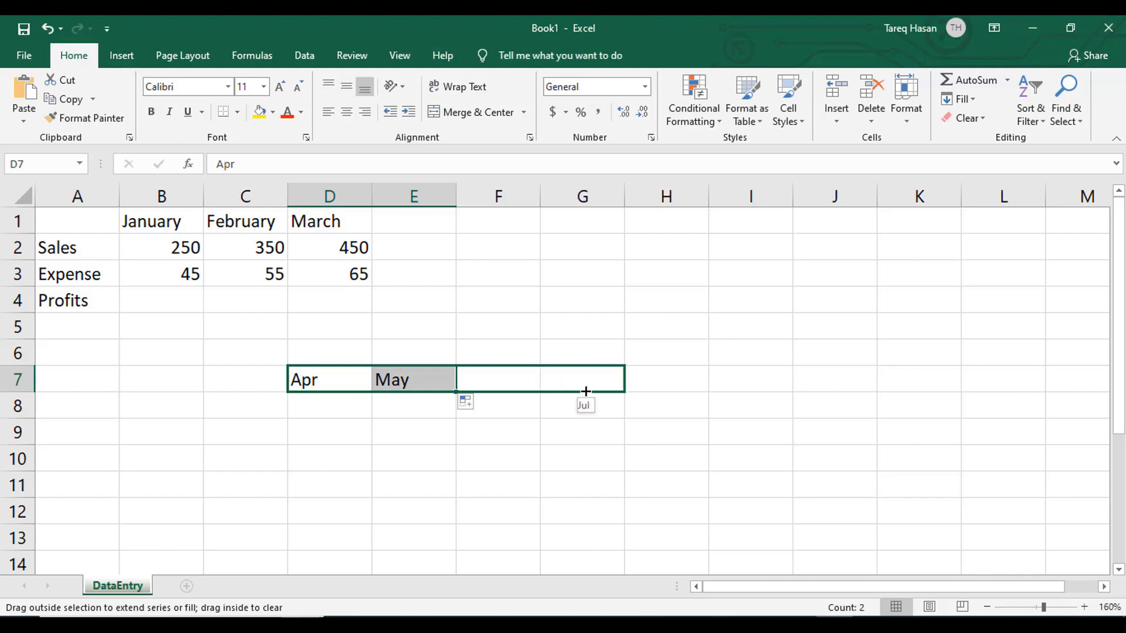
drag(665, 387, 711, 382)
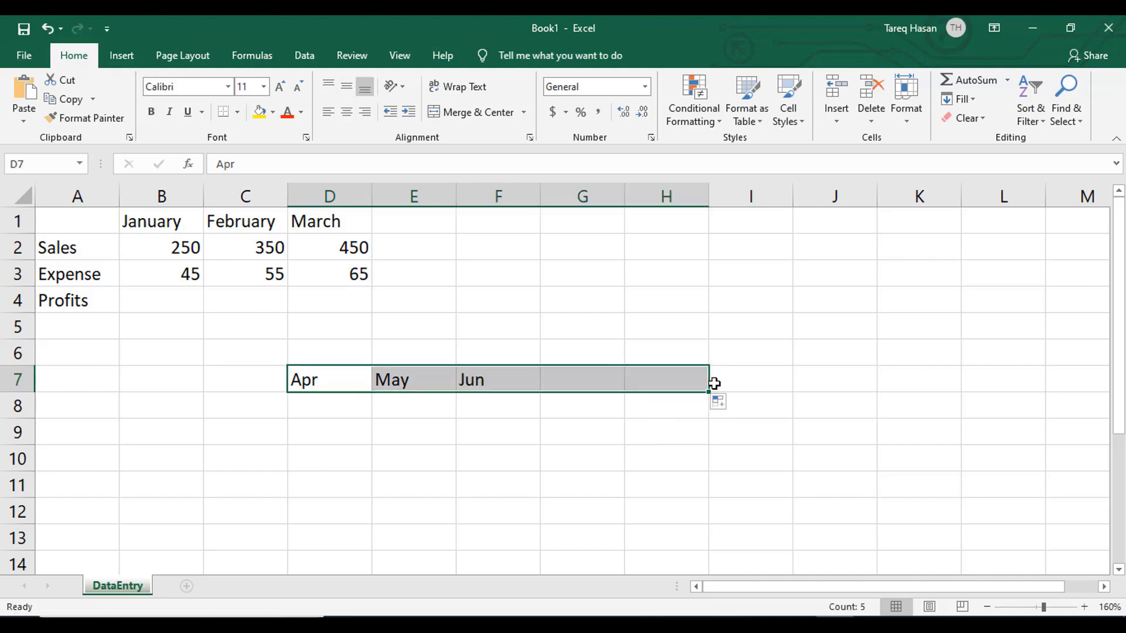
click(785, 378)
click(630, 377)
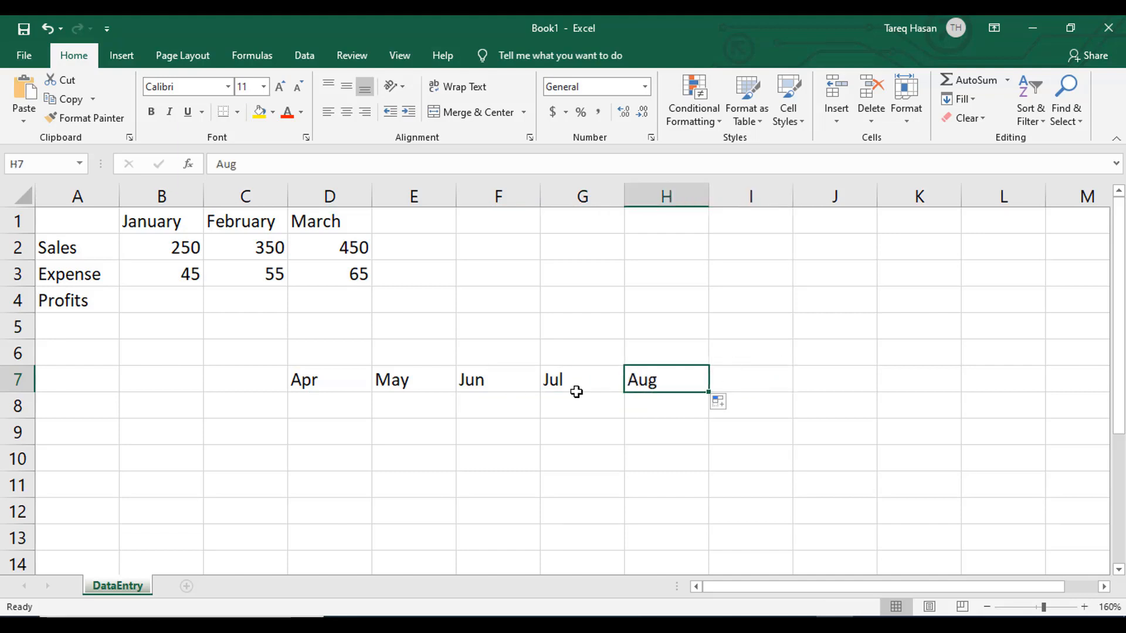
- AutoFill backwards from Apr in D7 to Mar in C7, and extend column C up to Jan in C5 and down to May in C9
click(306, 384)
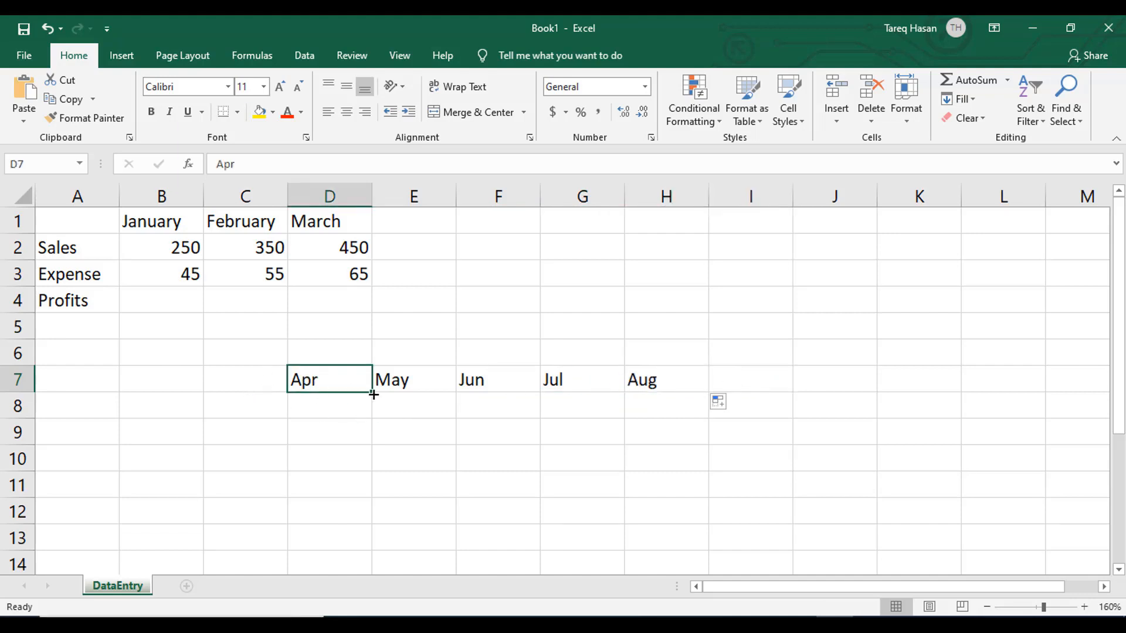
drag(374, 395, 227, 396)
click(227, 379)
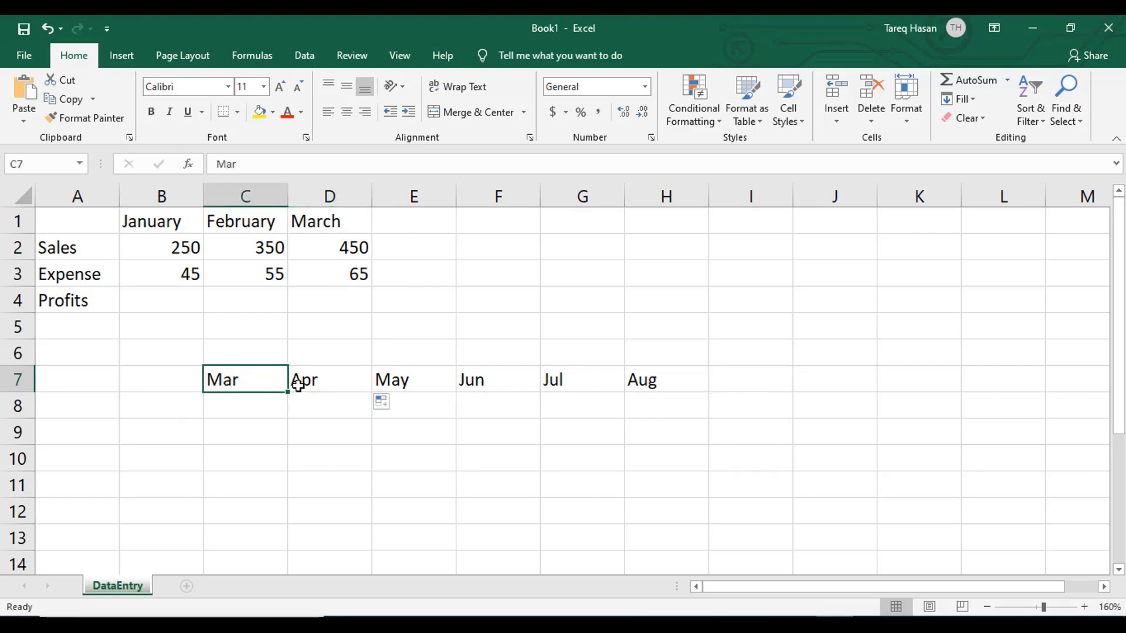
drag(288, 391, 274, 317)
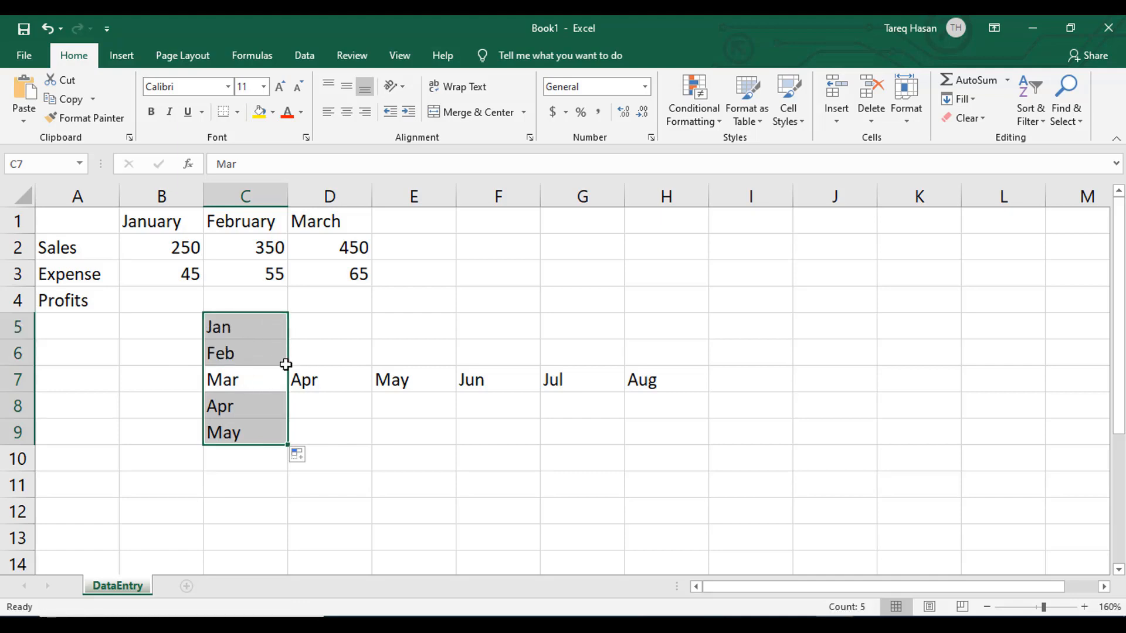
- AutoFill the months from Aug in H7 down to Oct in H9 and up to Jun in H5
click(652, 379)
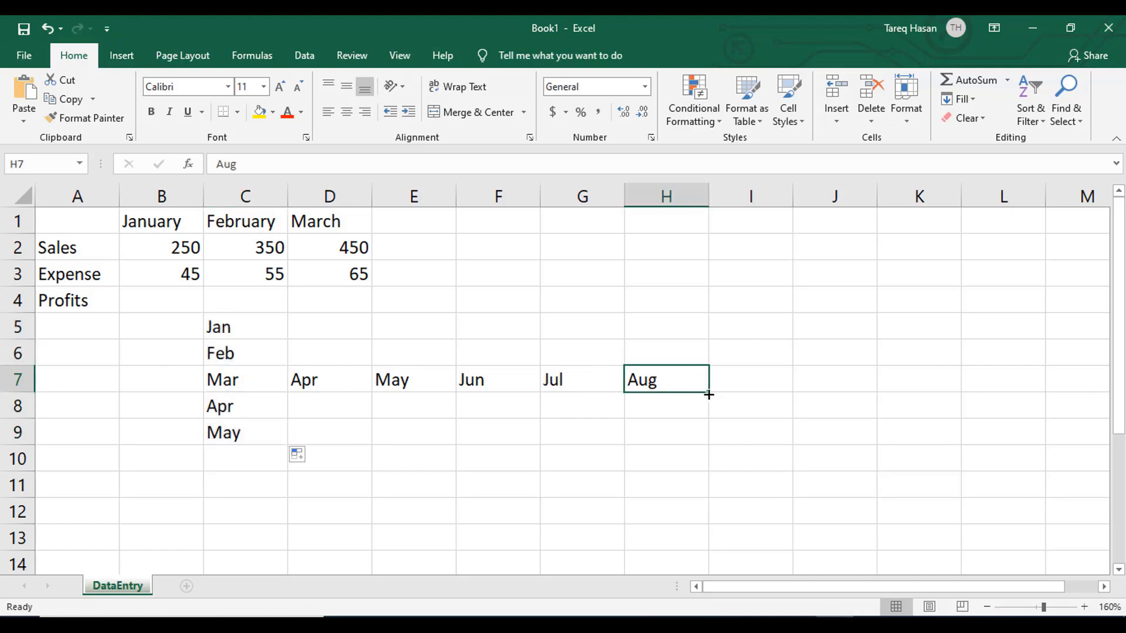
drag(709, 394, 698, 317)
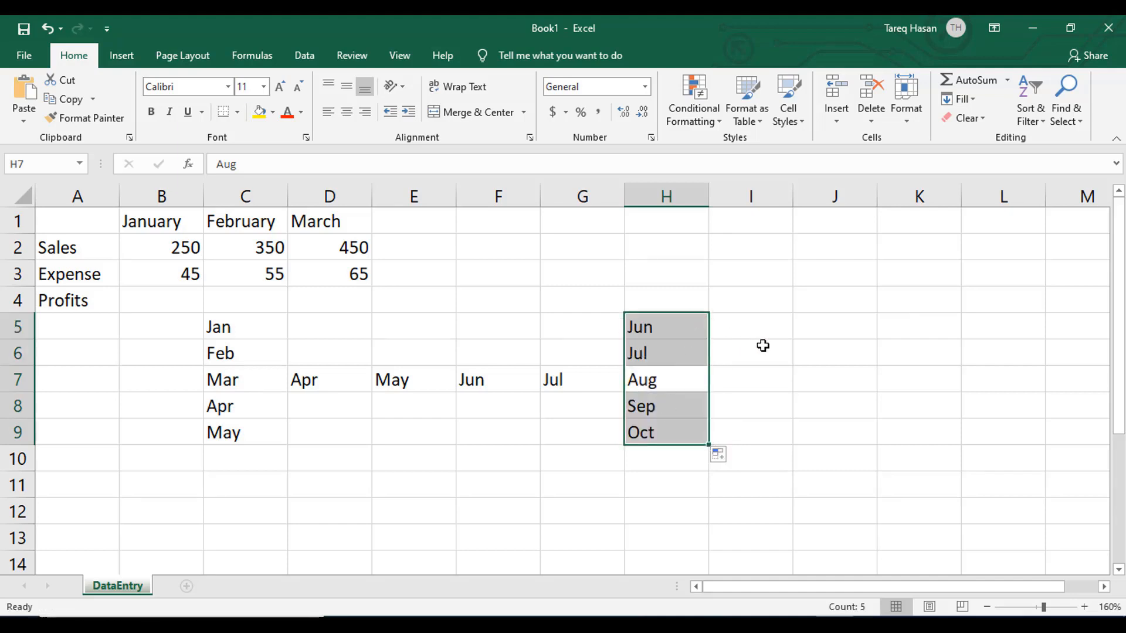
click(777, 377)
drag(222, 329, 628, 471)
click(593, 494)
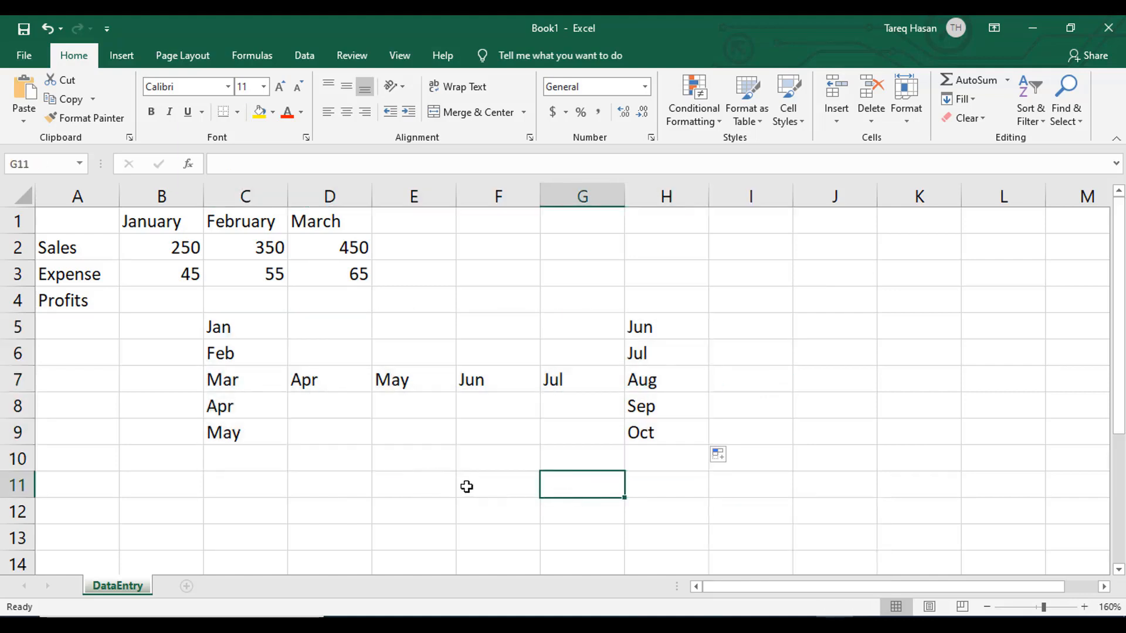
- Enter the date 11/30/2020 in cell D10, below the month series
click(322, 453)
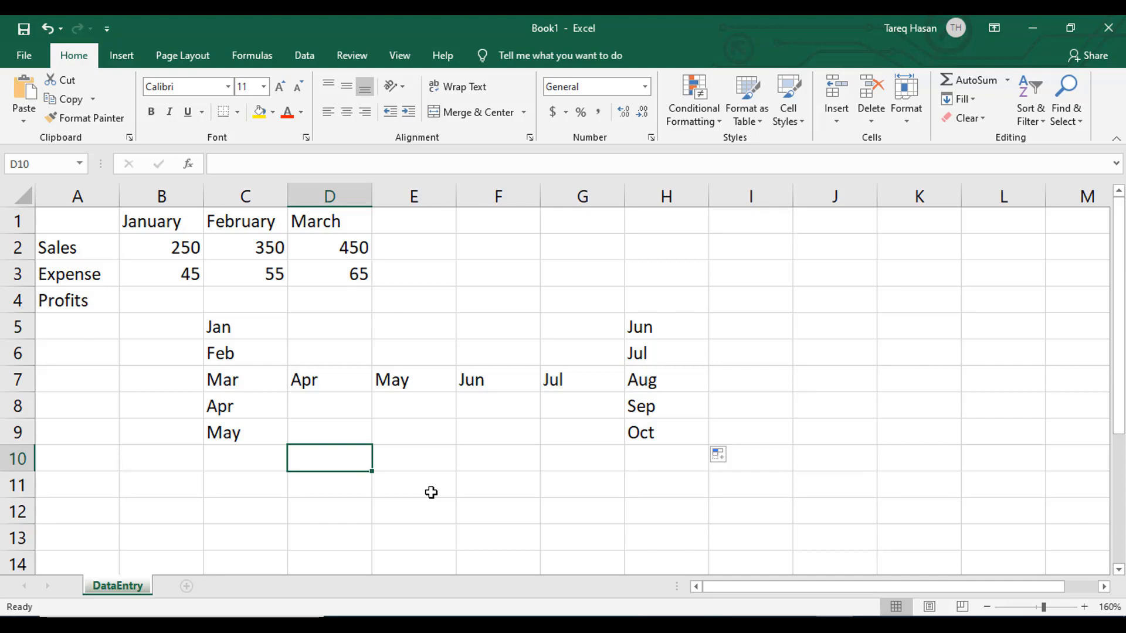
text(11)
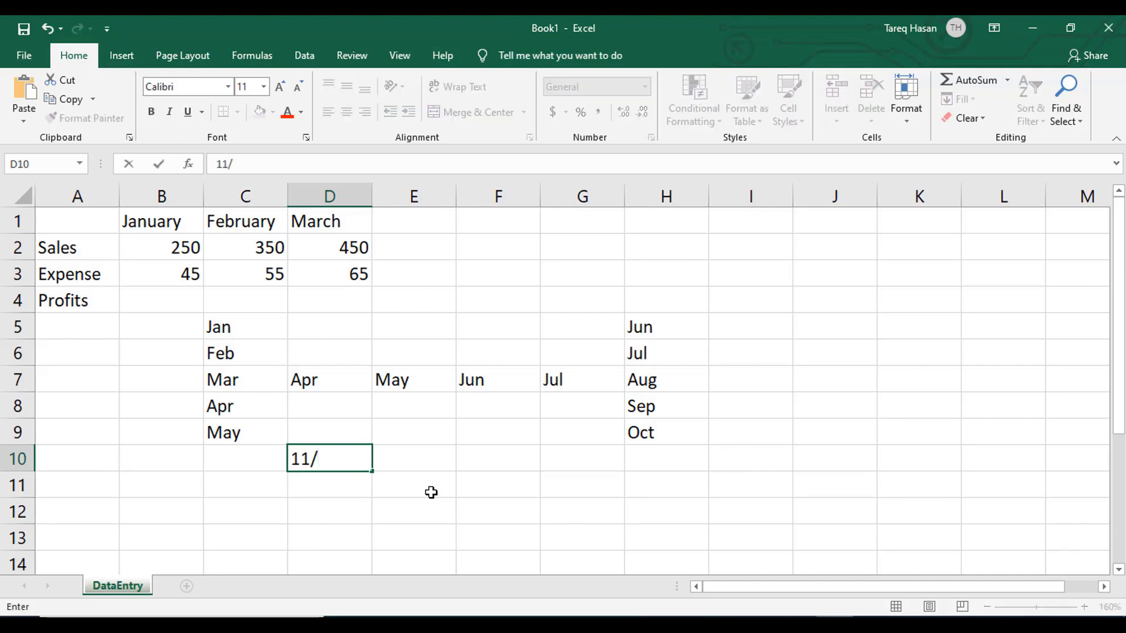
text(/30)
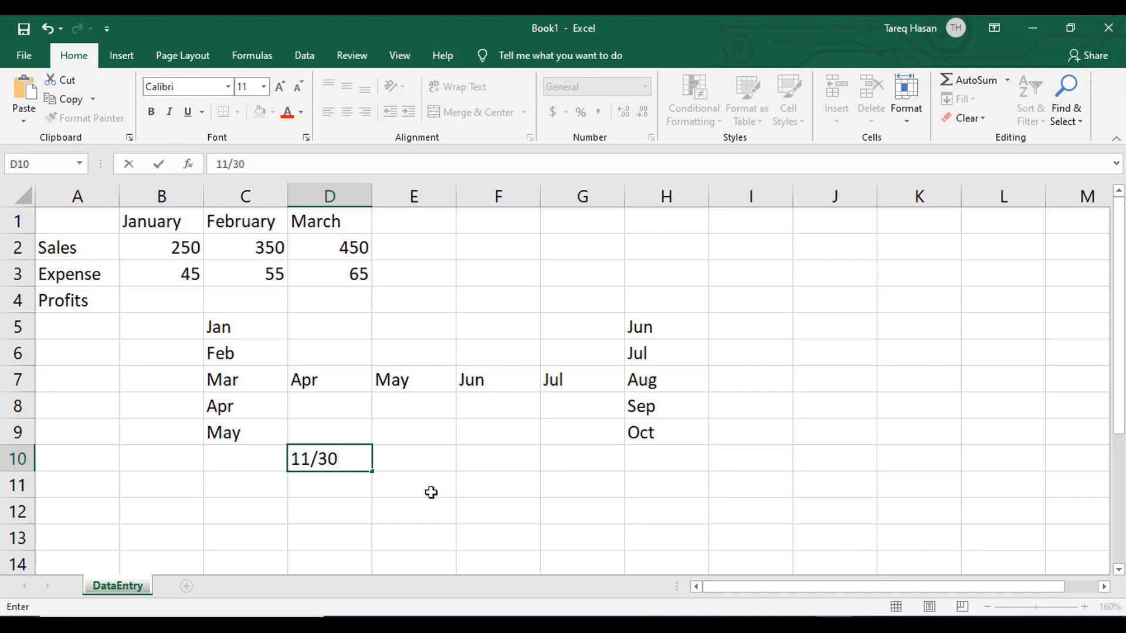
text(/2020)
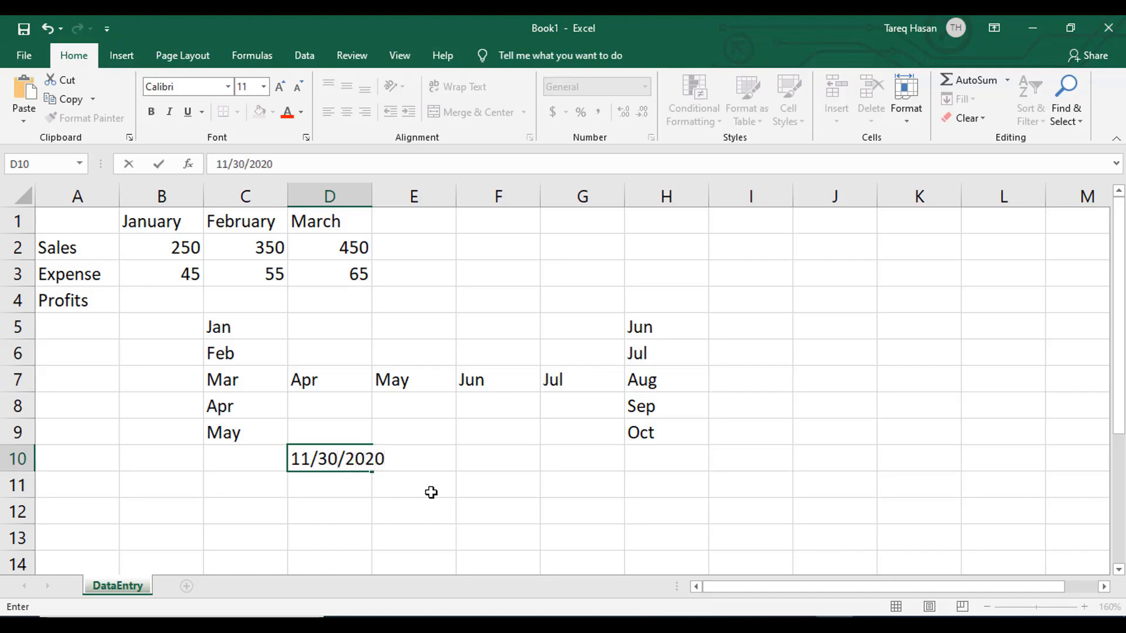
click(443, 489)
- AutoFill consecutive dates from D10 down to 12/3/2020 in D13
click(353, 463)
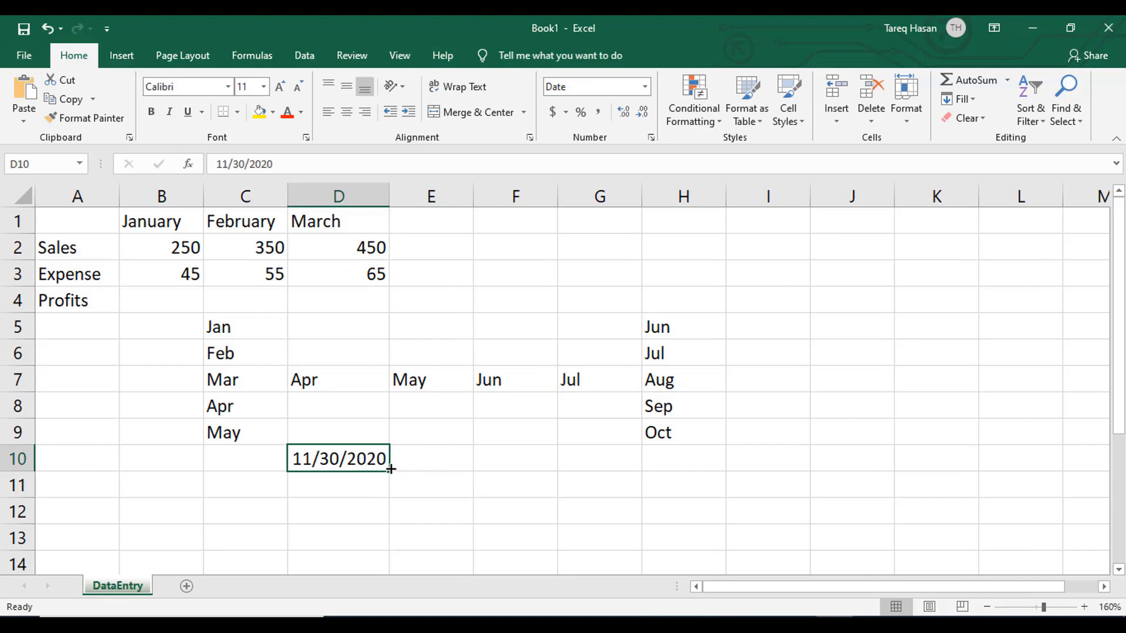
drag(390, 475, 378, 542)
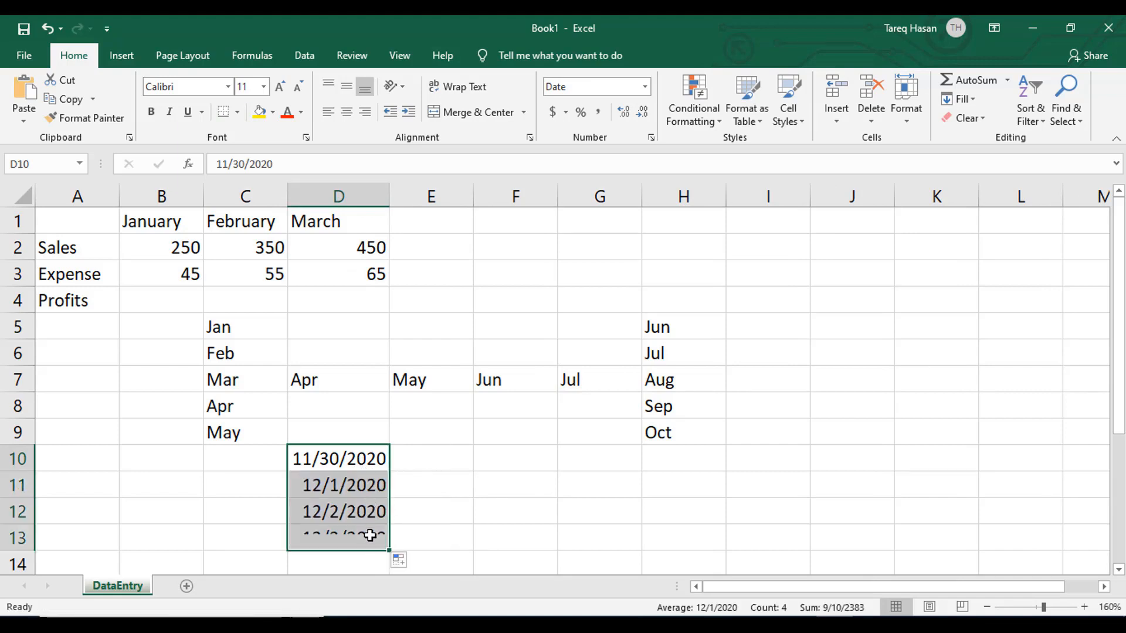
click(394, 470)
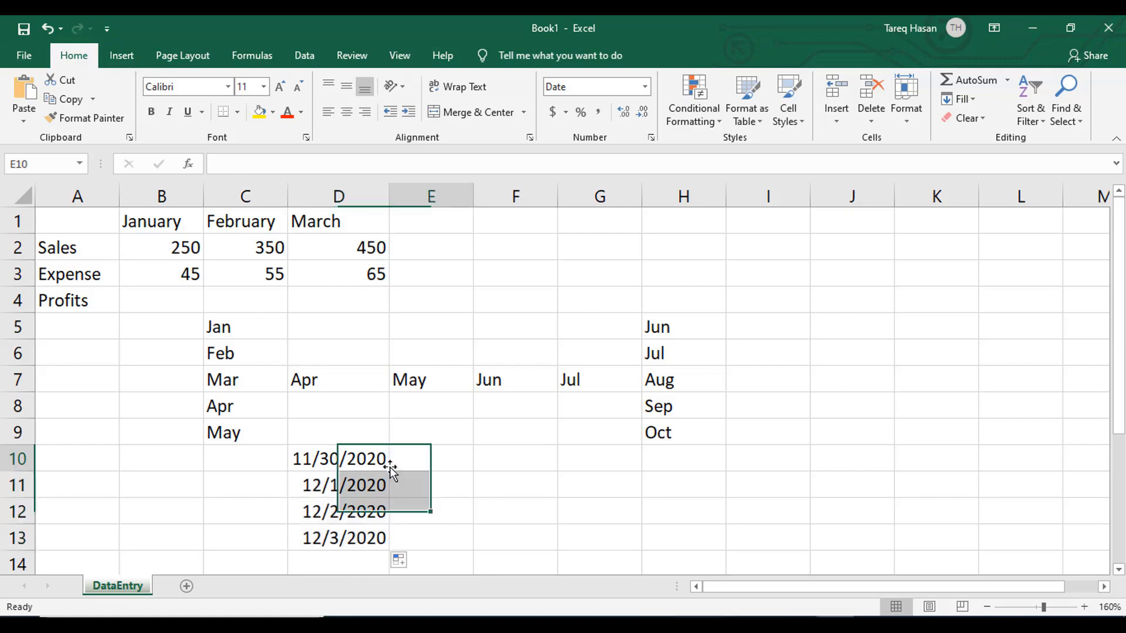
- AutoFill the dates from D10 across to G10 and autofit the column widths of the filled range
click(387, 461)
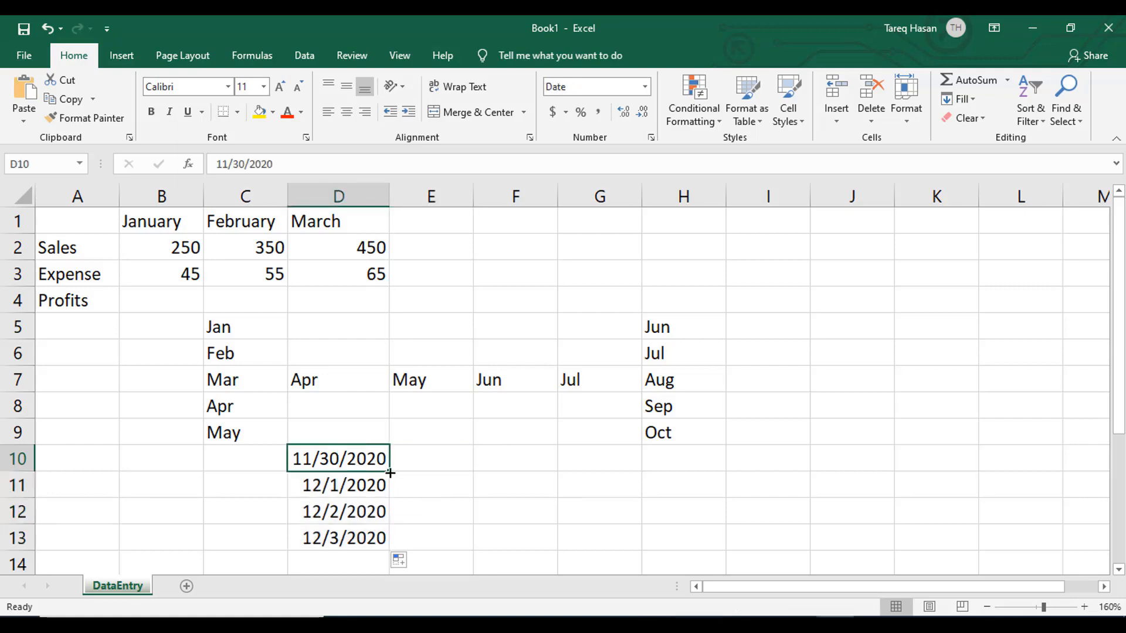
drag(390, 473, 628, 474)
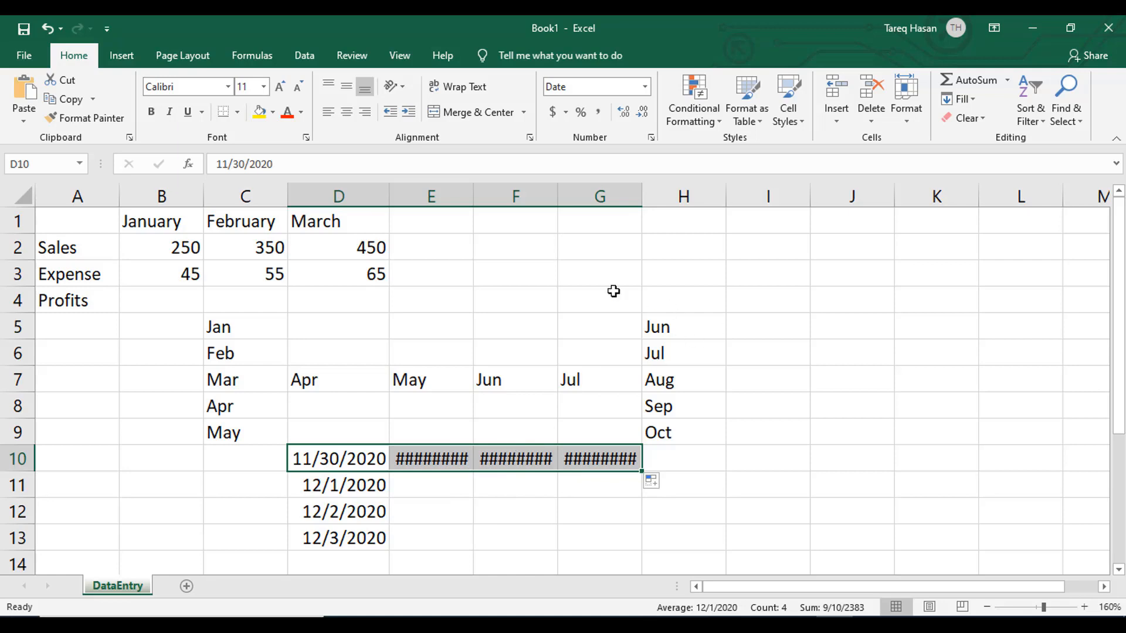
click(907, 111)
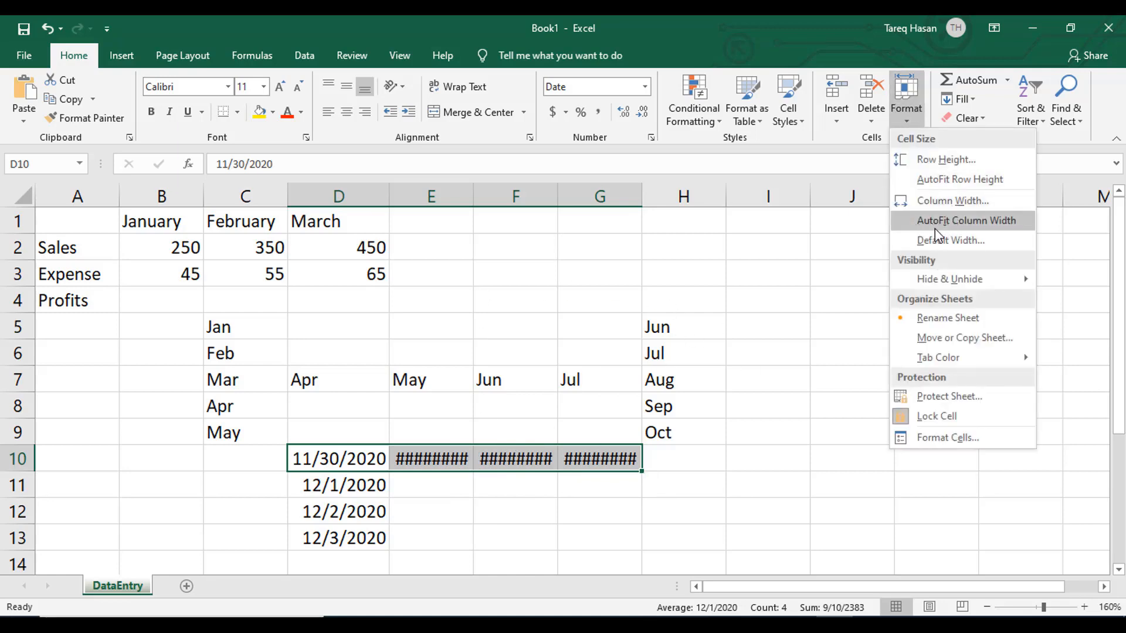
click(967, 222)
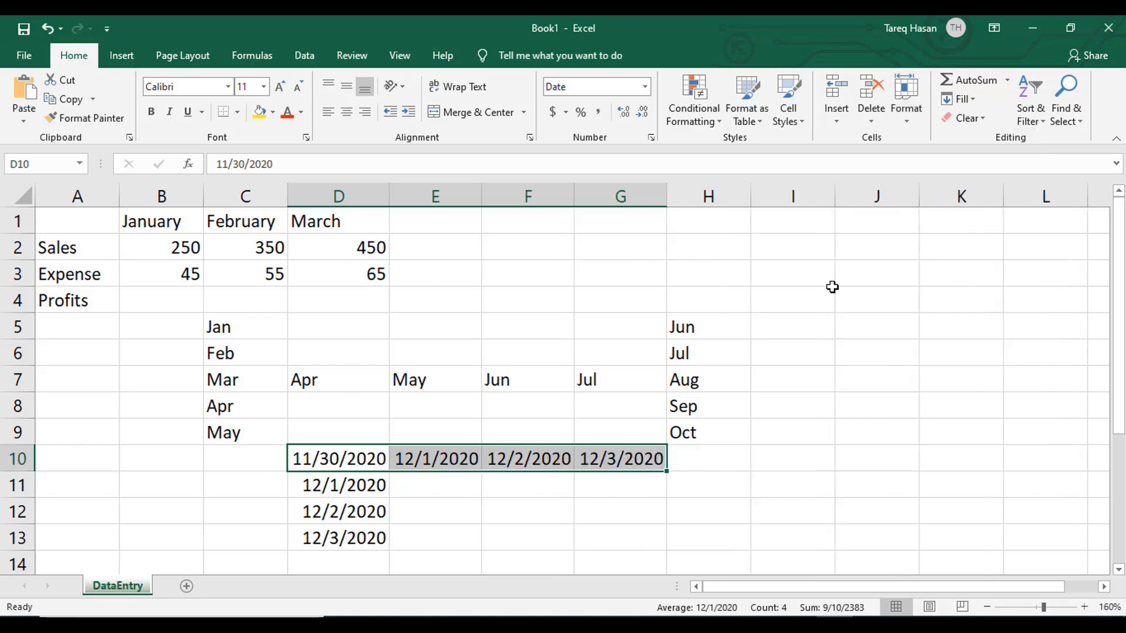
- AutoFill the dates from 12/3/2020 in G10 down to 12/6/2020 in G13
click(644, 464)
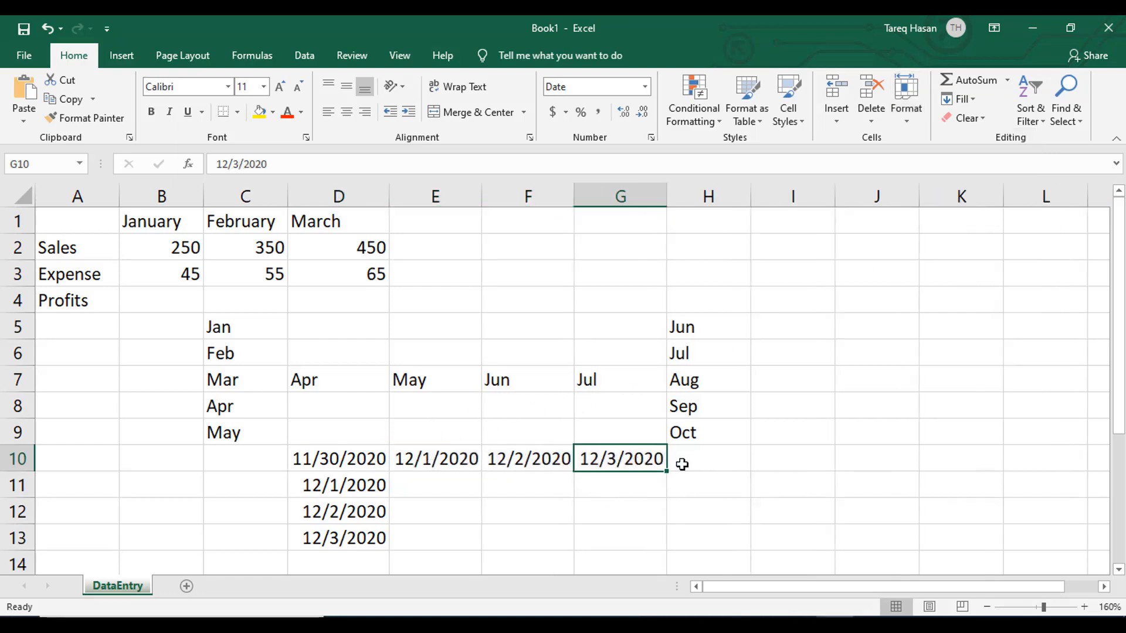
drag(667, 476, 658, 551)
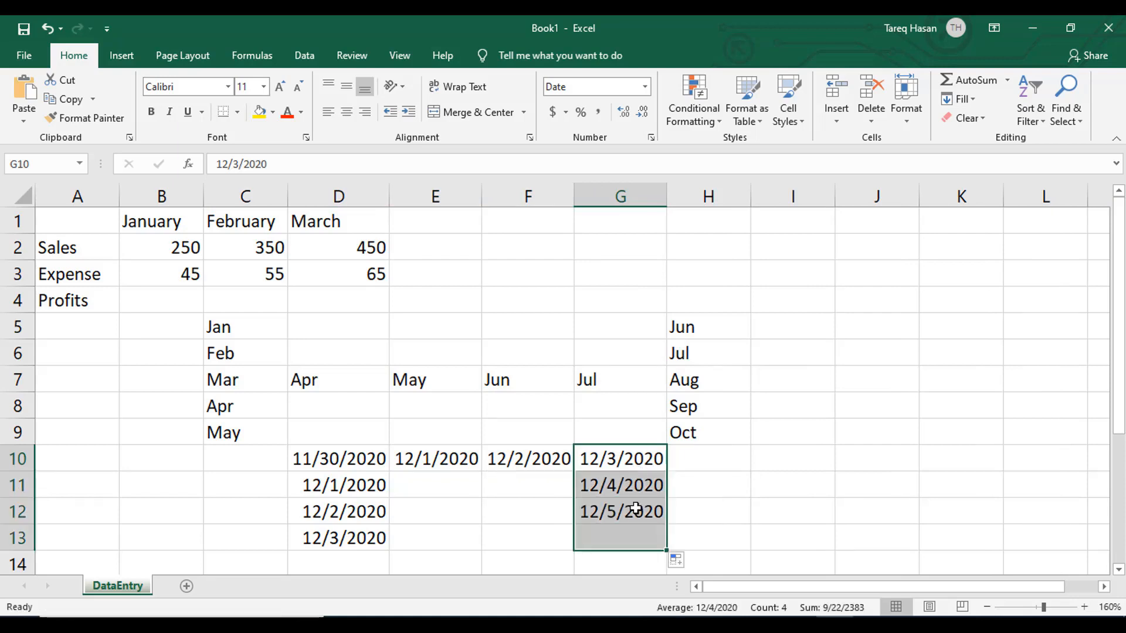
click(747, 516)
click(215, 346)
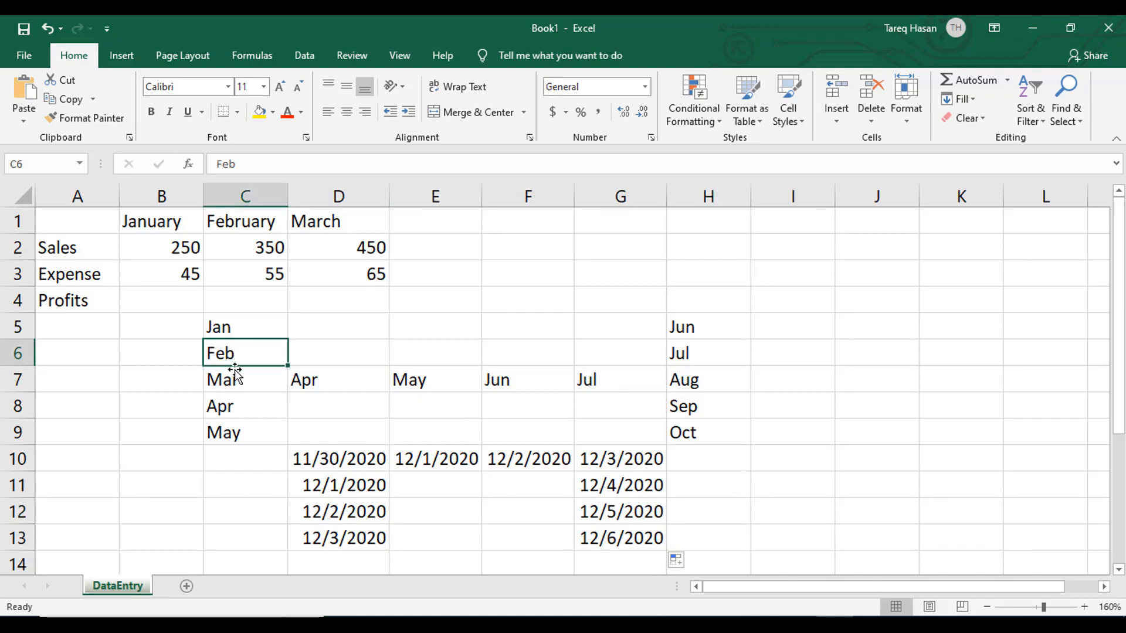
click(346, 475)
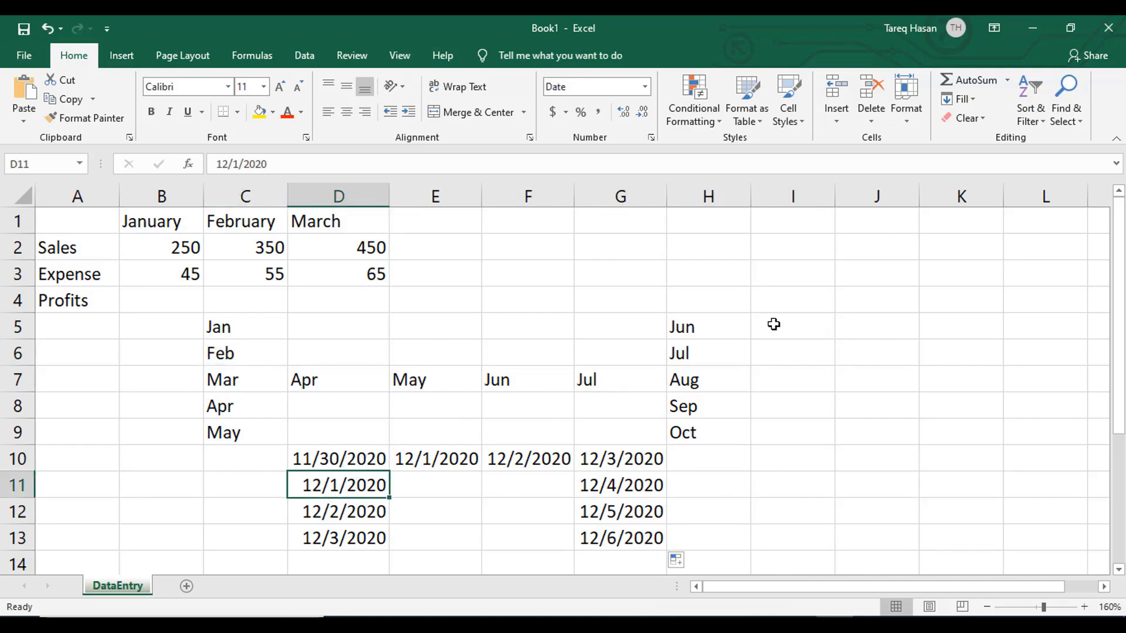
- Enter the abbreviated weekday Sun in cell I6
click(814, 348)
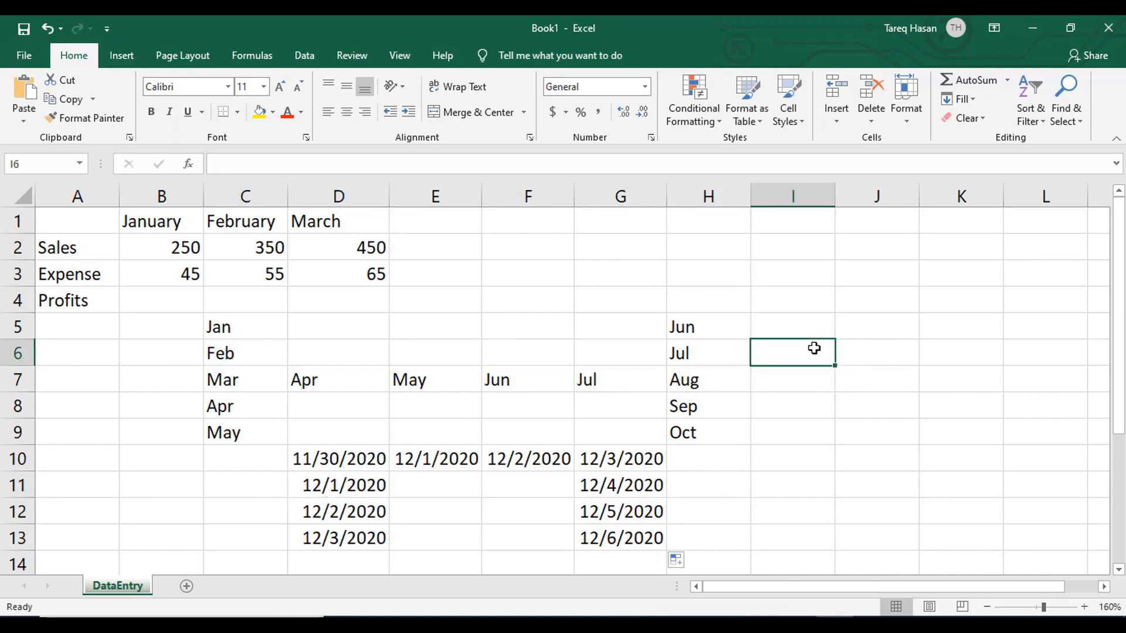
text(Su)
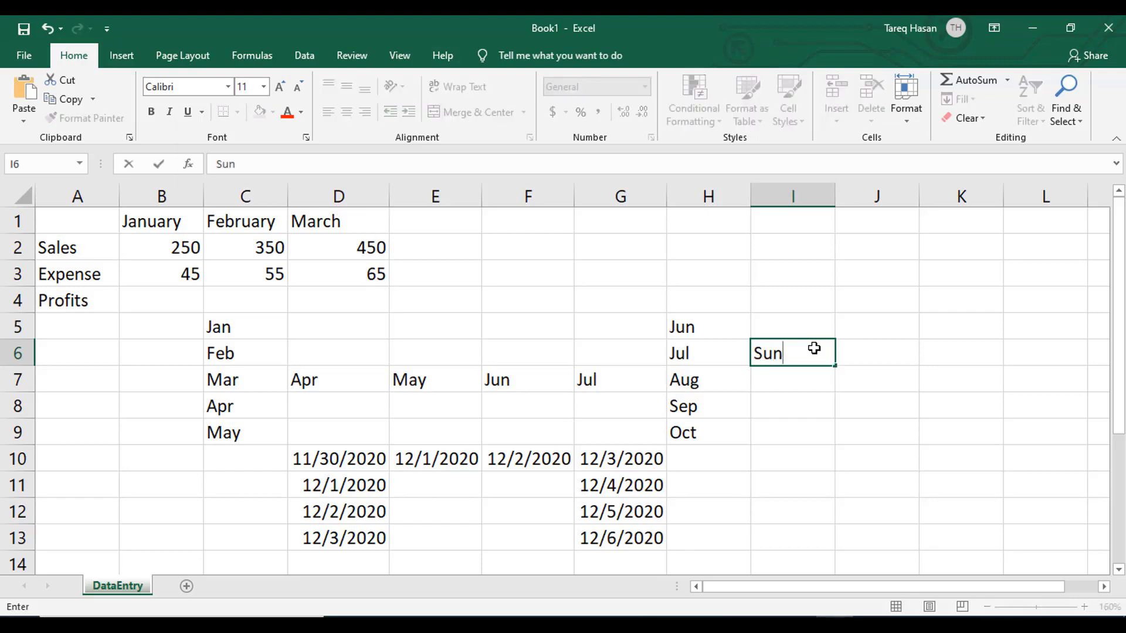
text(n)
click(857, 410)
- AutoFill the weekday series from Sun in I6 down to Thu in I10
click(796, 354)
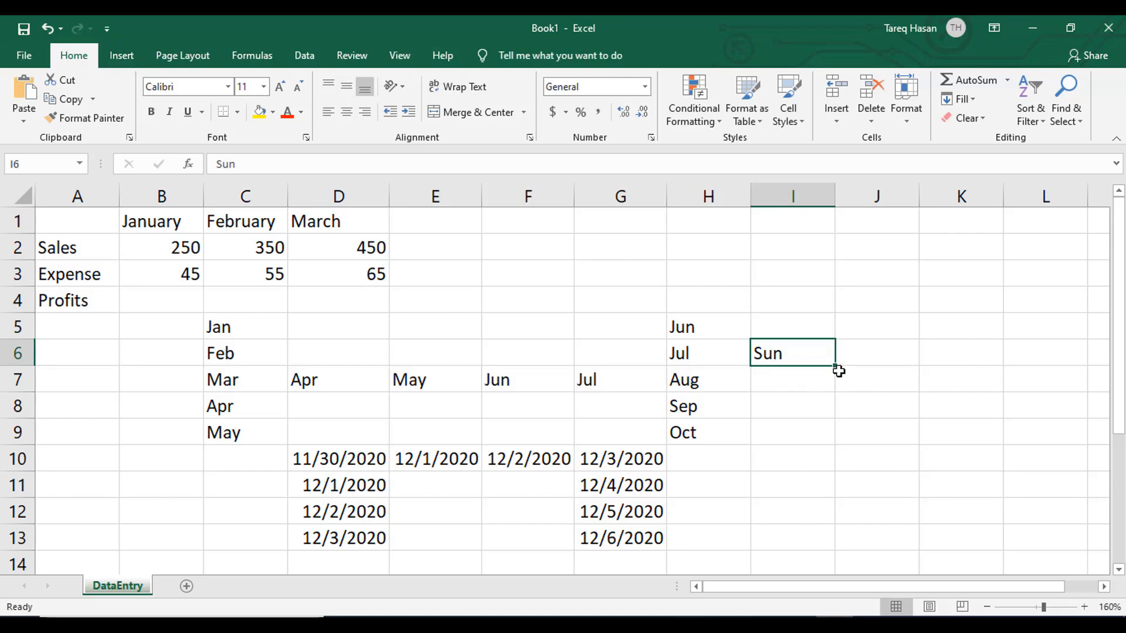
drag(837, 368, 831, 469)
drag(830, 469, 830, 469)
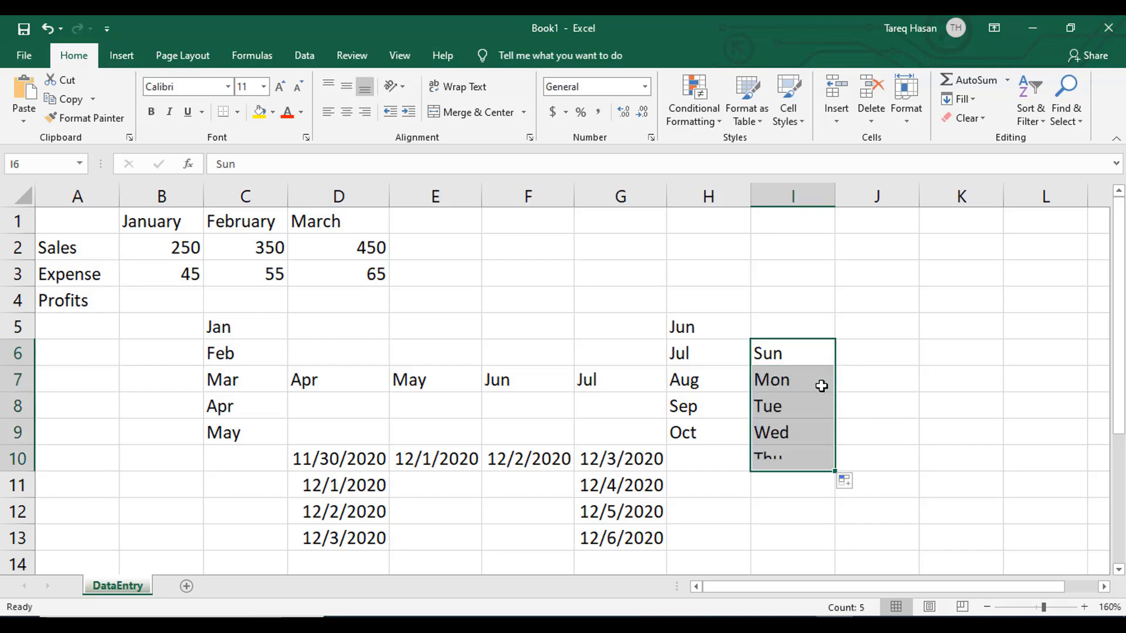
click(918, 444)
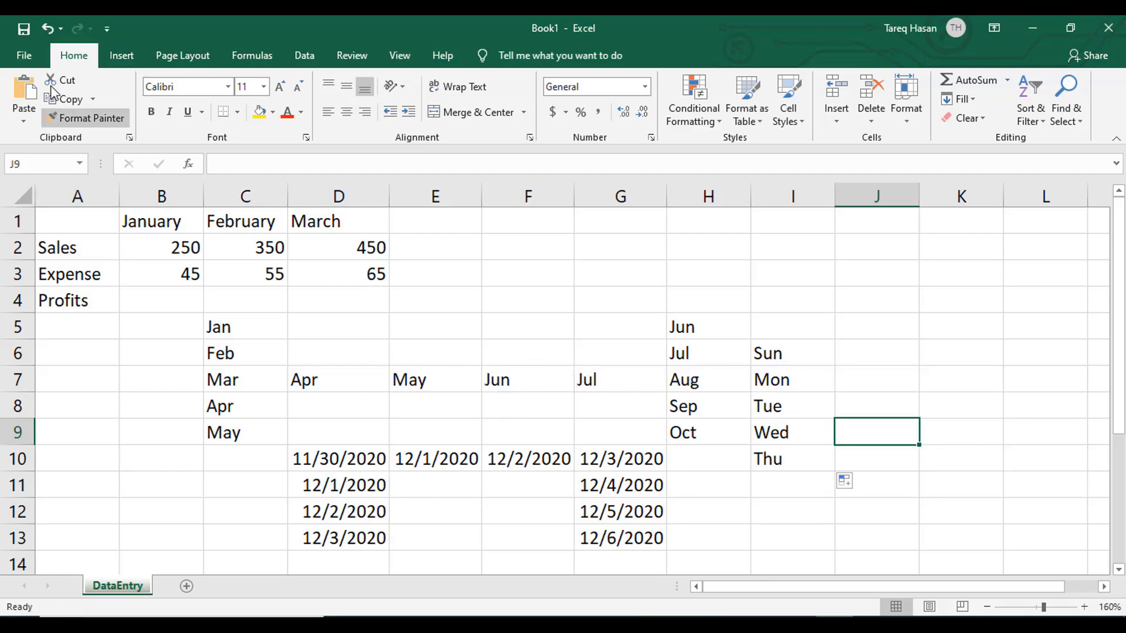
- Start saving the workbook as a new file, choosing the Desktop folder and naming it Tutorial 02
click(23, 55)
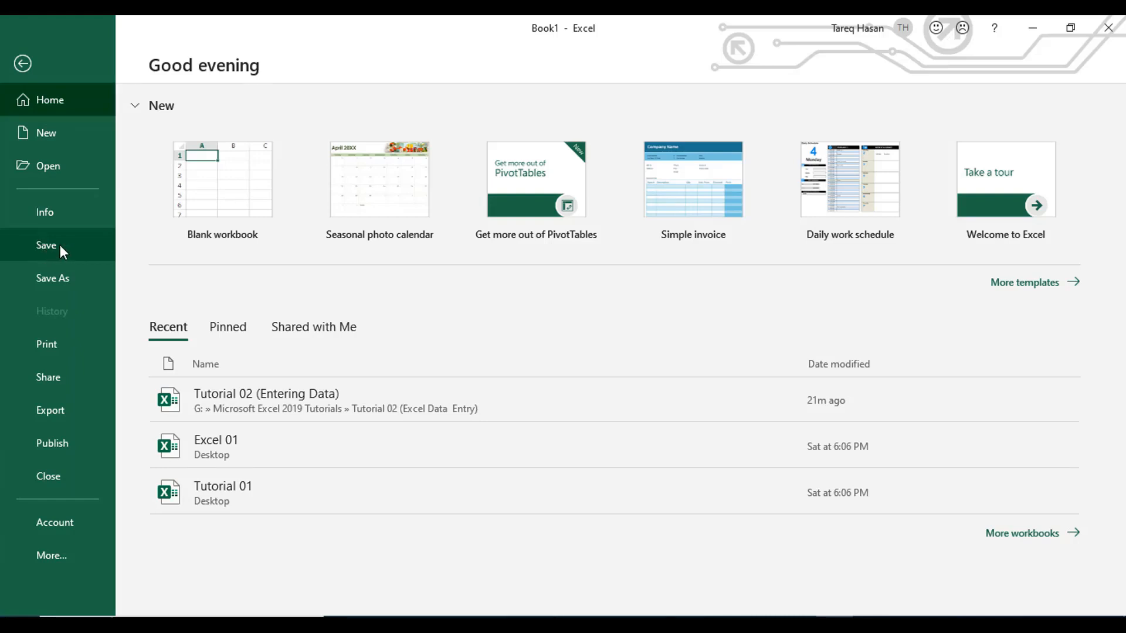
click(59, 245)
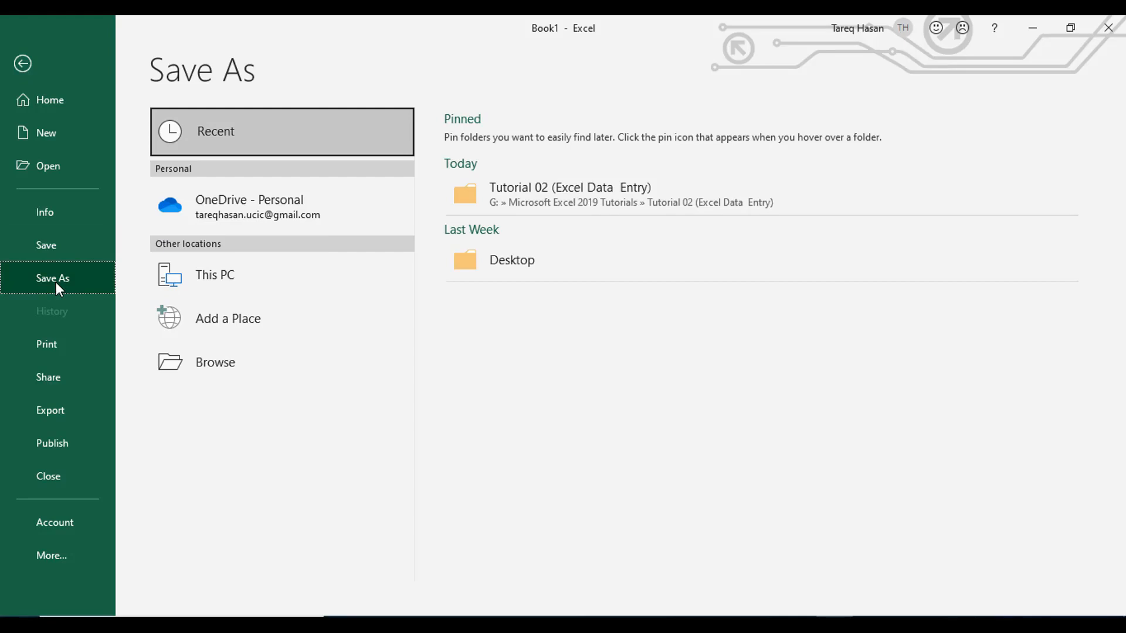
click(211, 371)
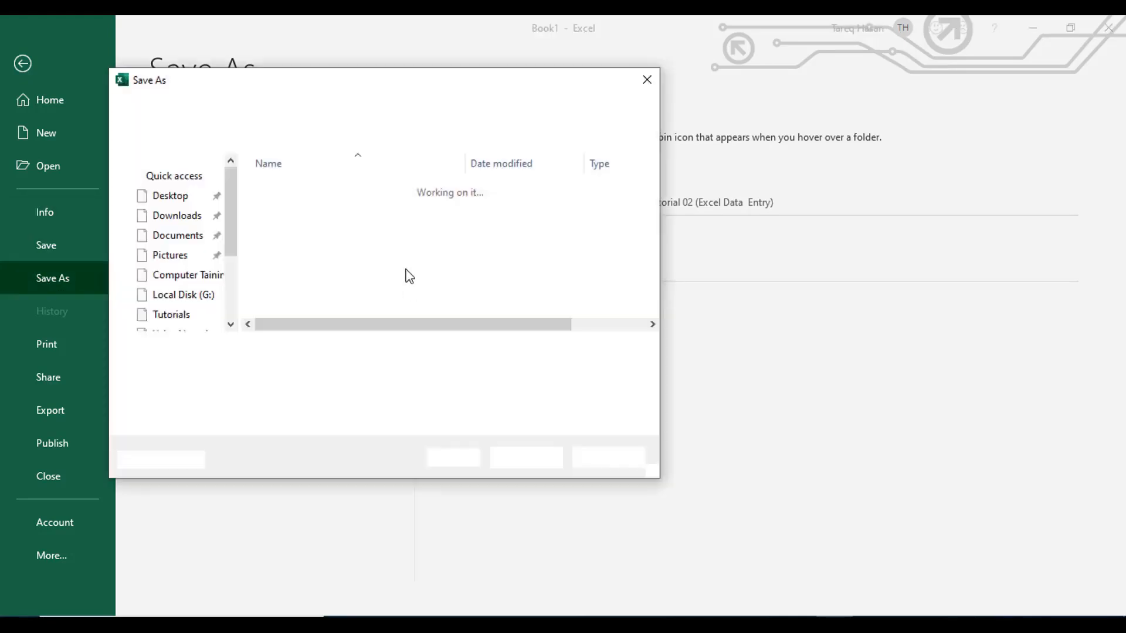
drag(434, 88, 548, 81)
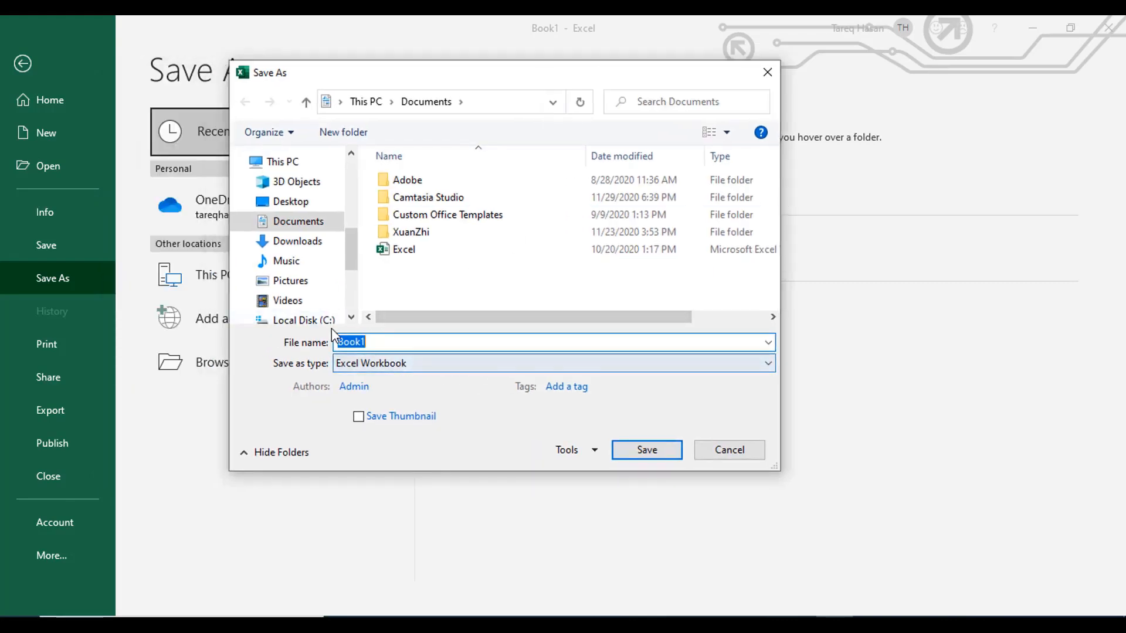
scroll(282, 269, up, 5)
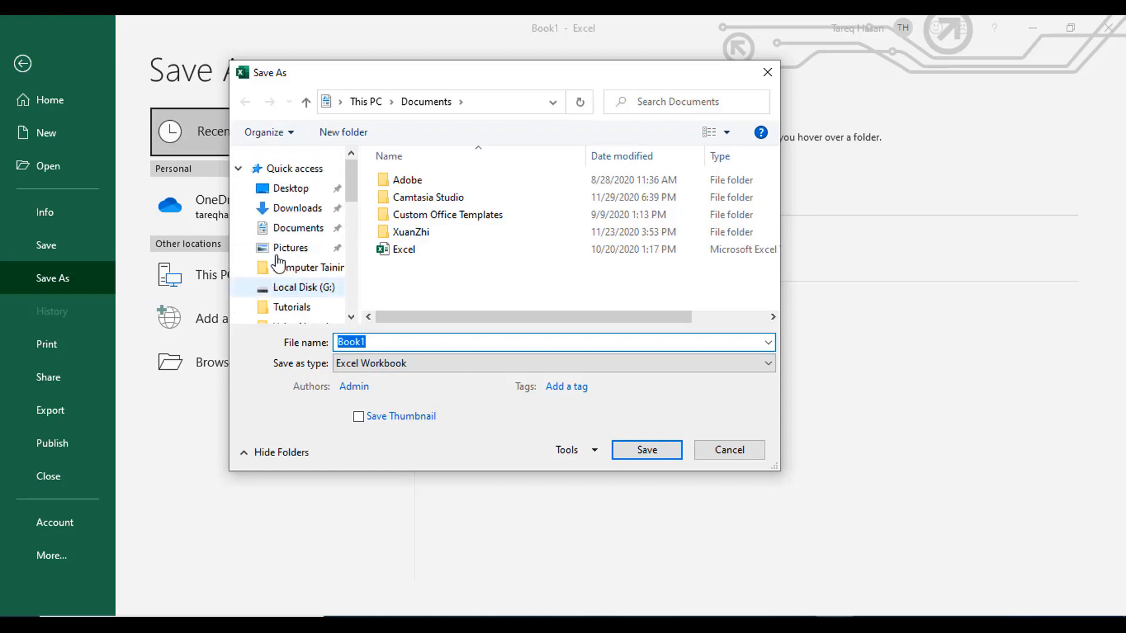
click(280, 188)
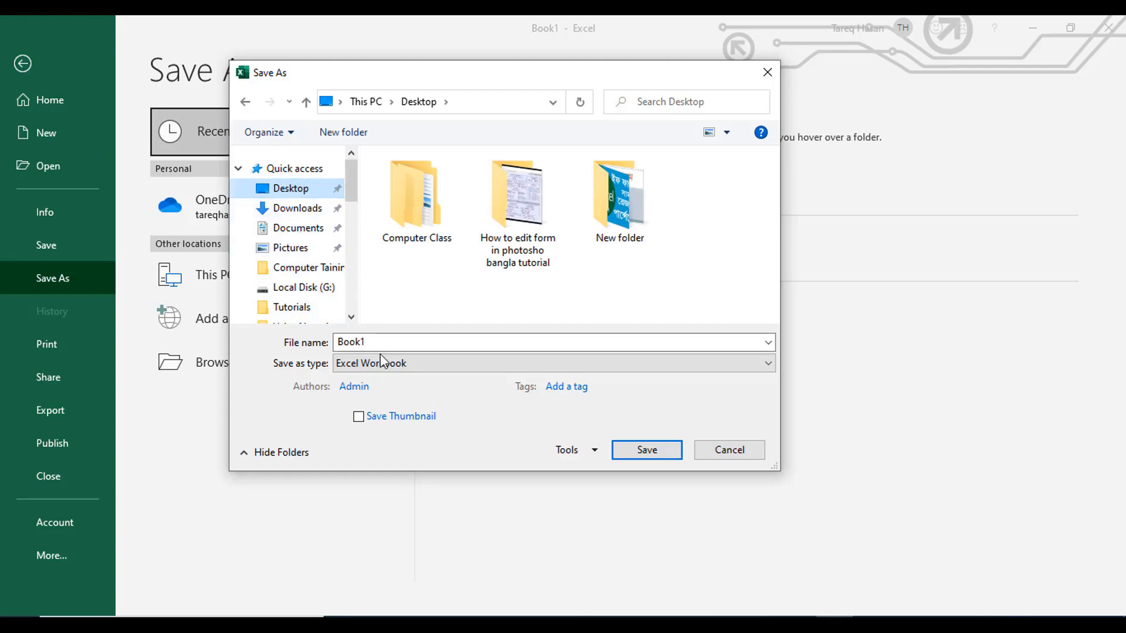
click(407, 339)
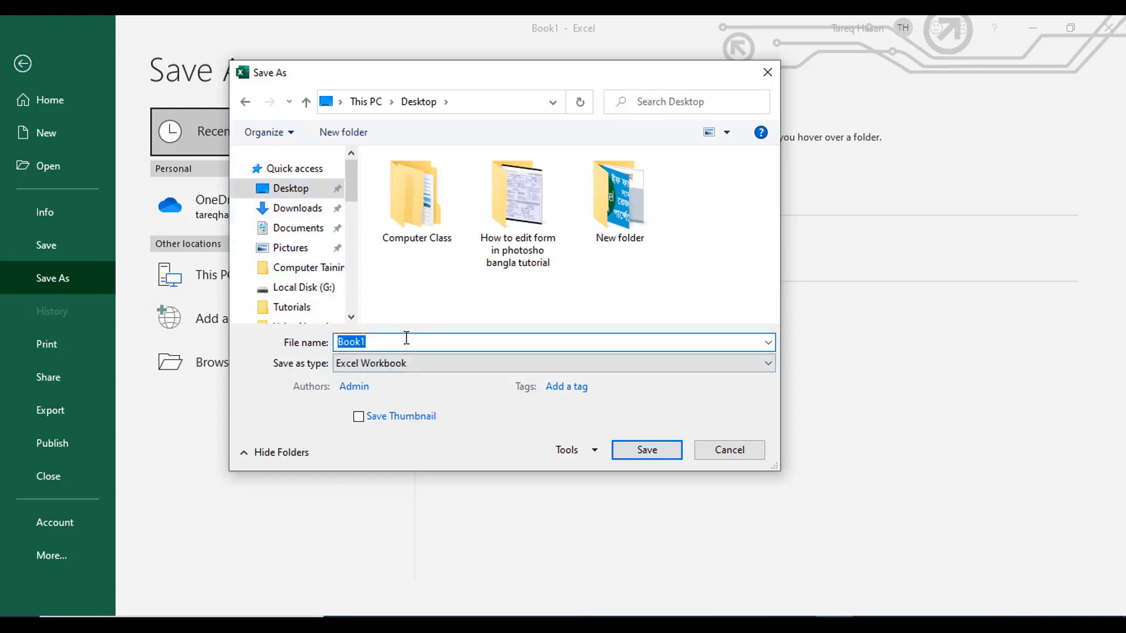
text(Tutorial 02)
click(453, 366)
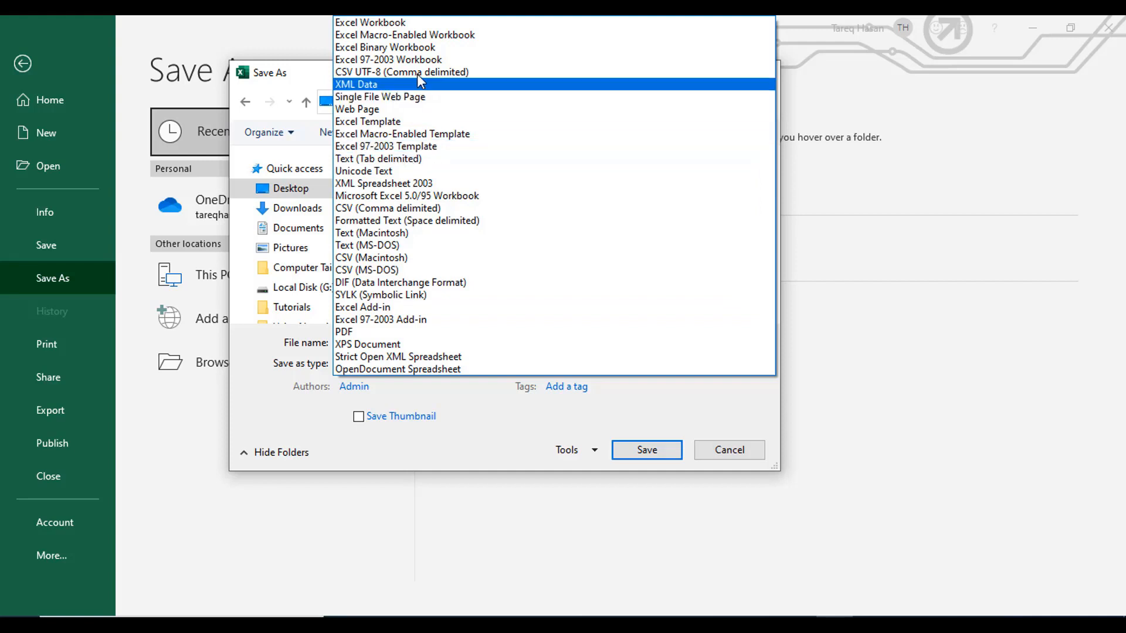
click(398, 151)
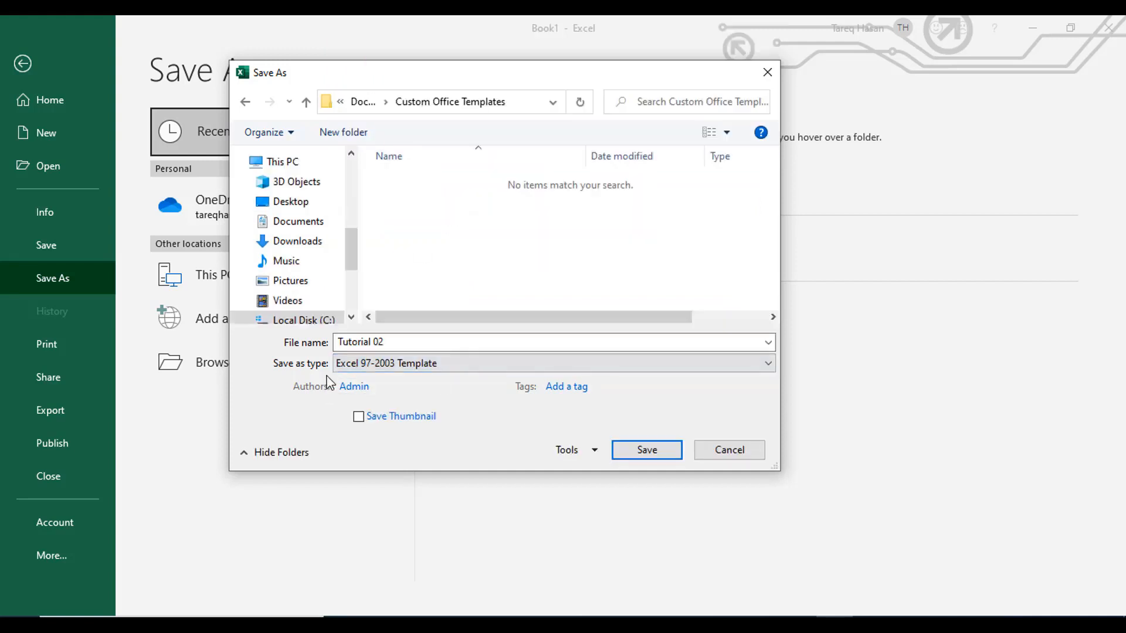
click(474, 373)
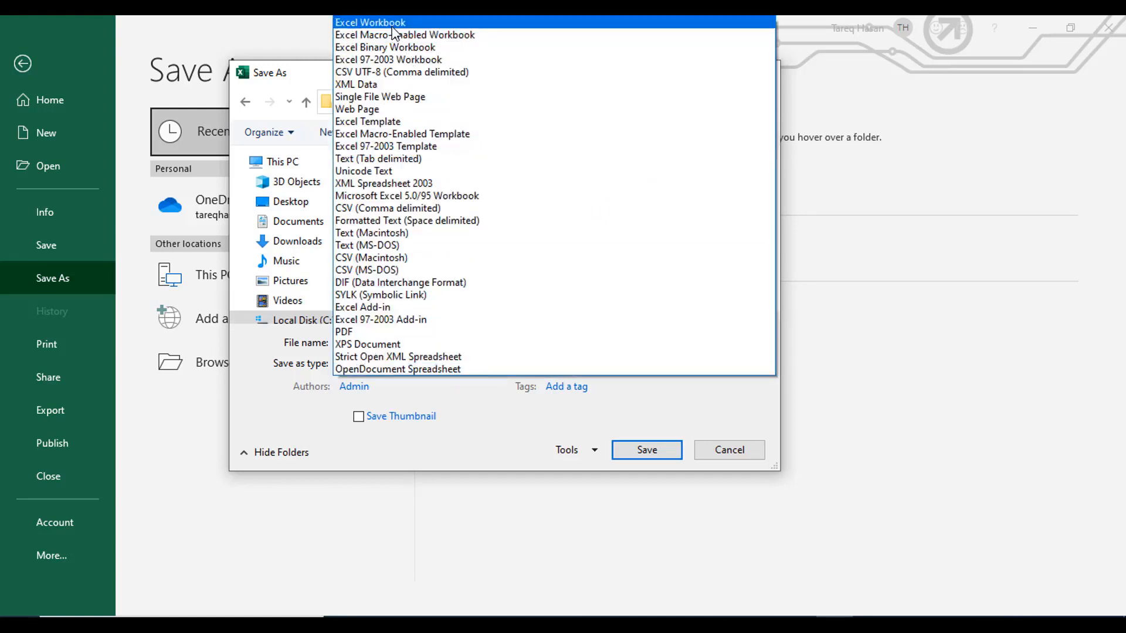
click(391, 26)
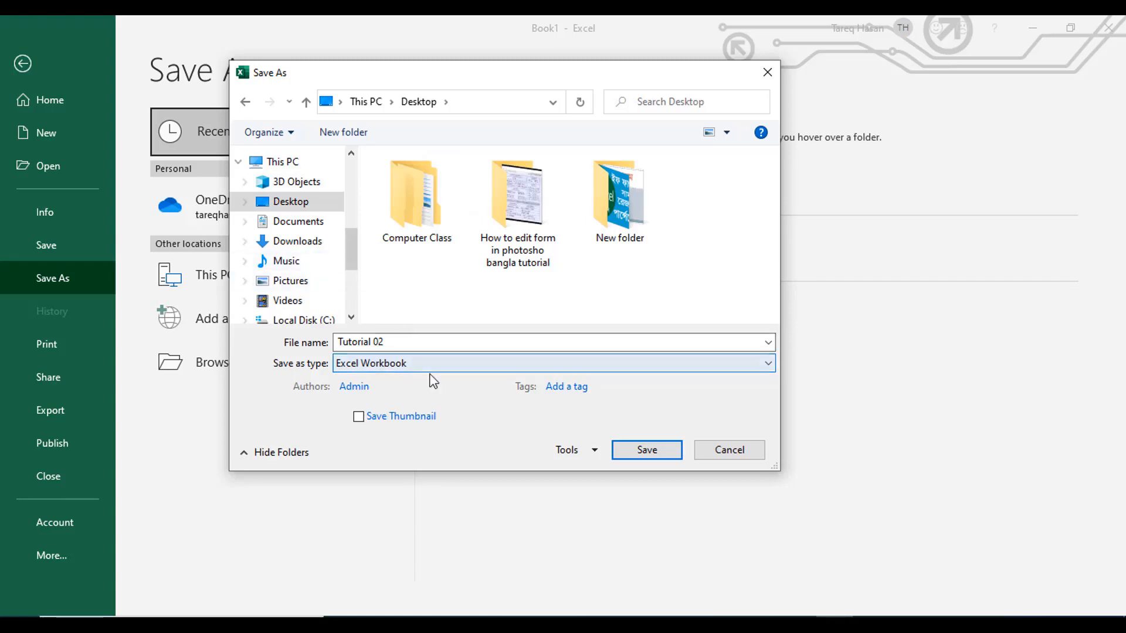
- Save the Tutorial 02 file to the Desktop in Excel Workbook format
click(641, 453)
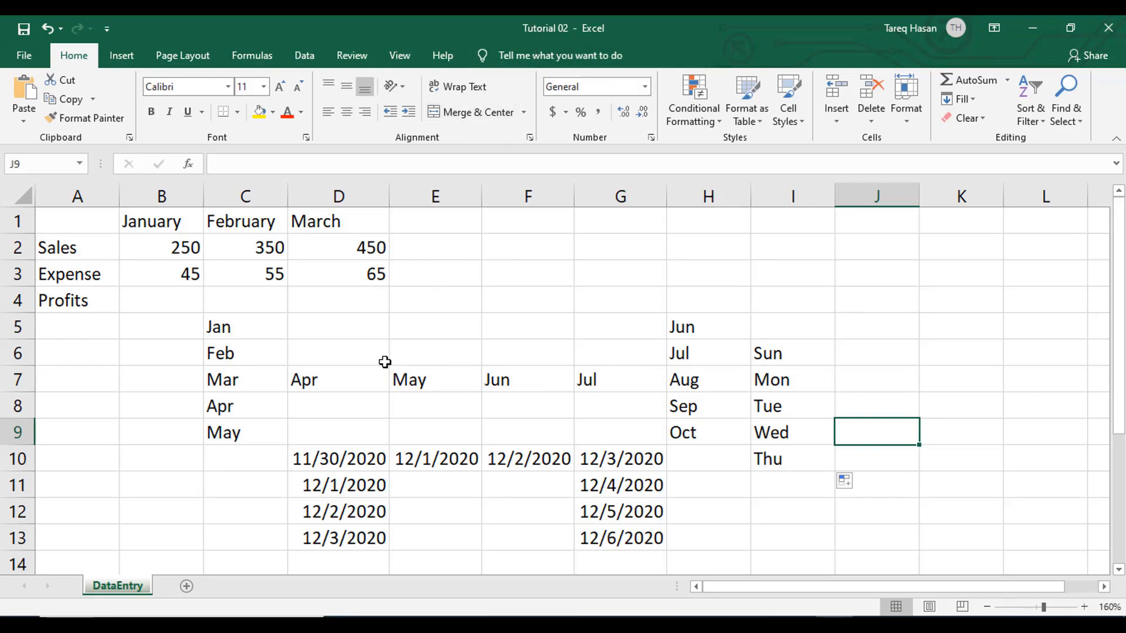
click(509, 301)
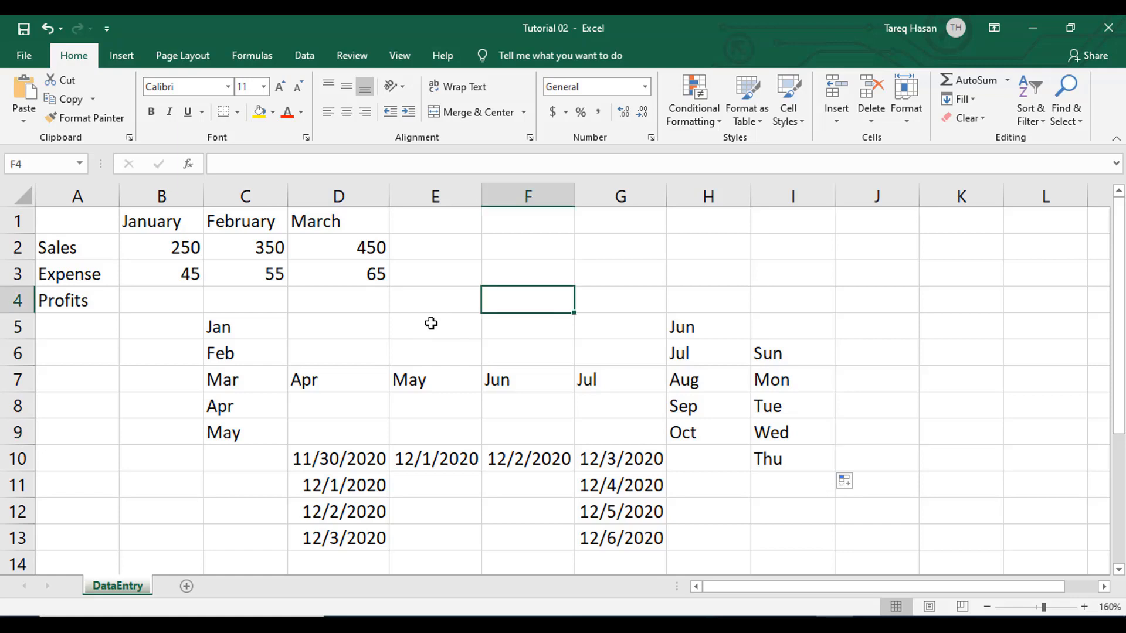